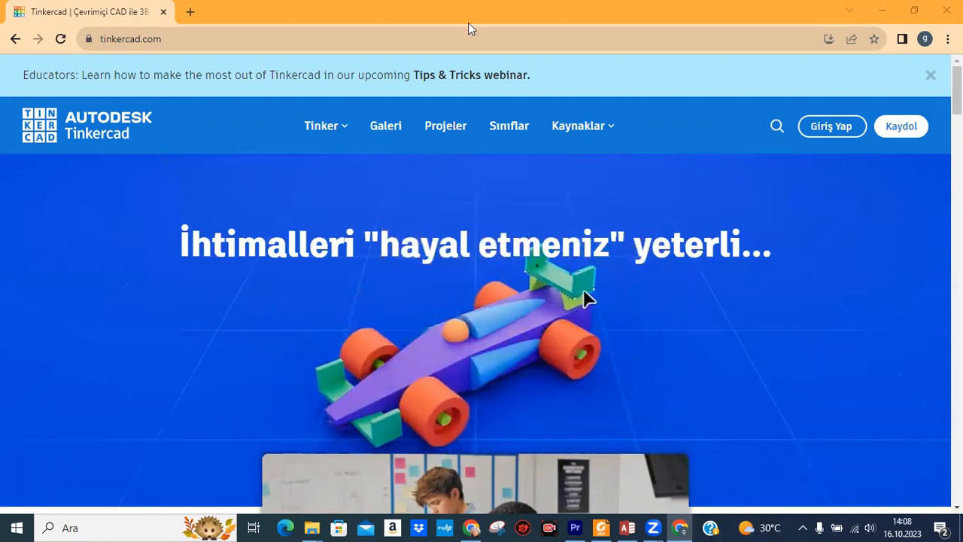
Start signing up for Tinkercad and choose to join a class as a student.
left_click(185, 41)
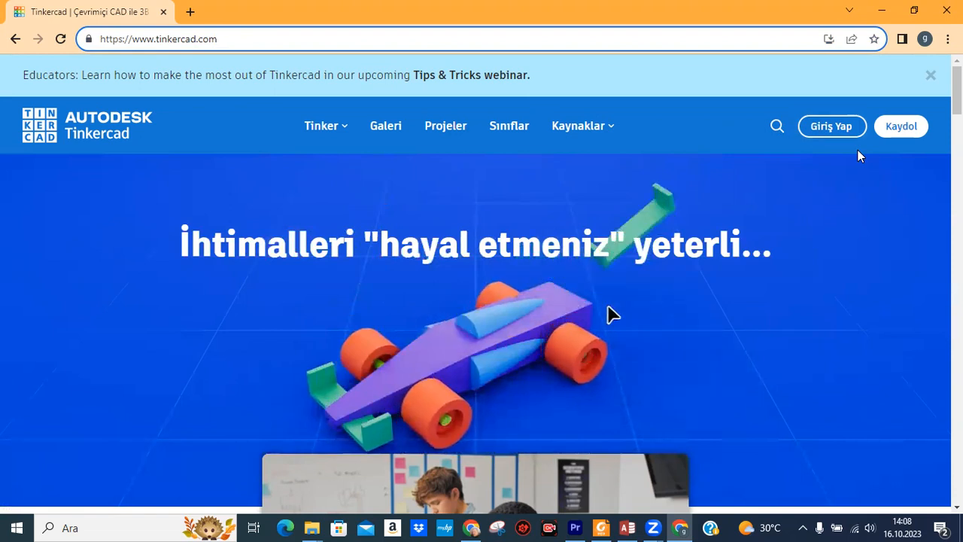
left_click(902, 129)
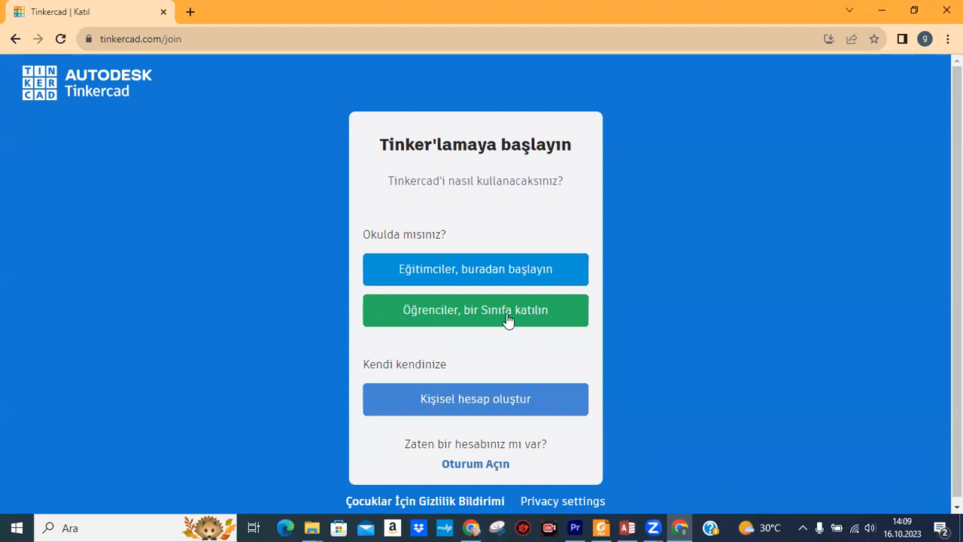
left_click(459, 317)
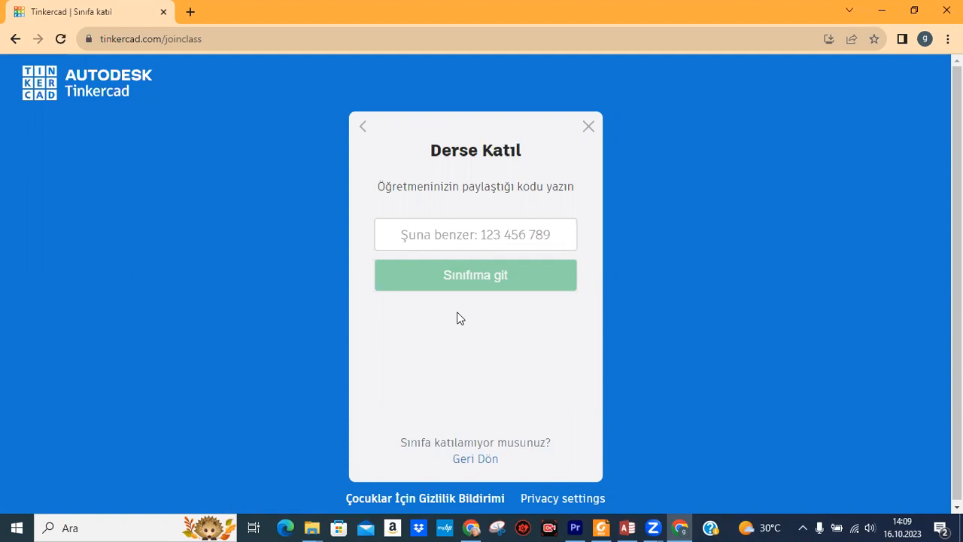
Enter the teacher's class code and submit it with Sınıfıma git.
left_click(487, 236)
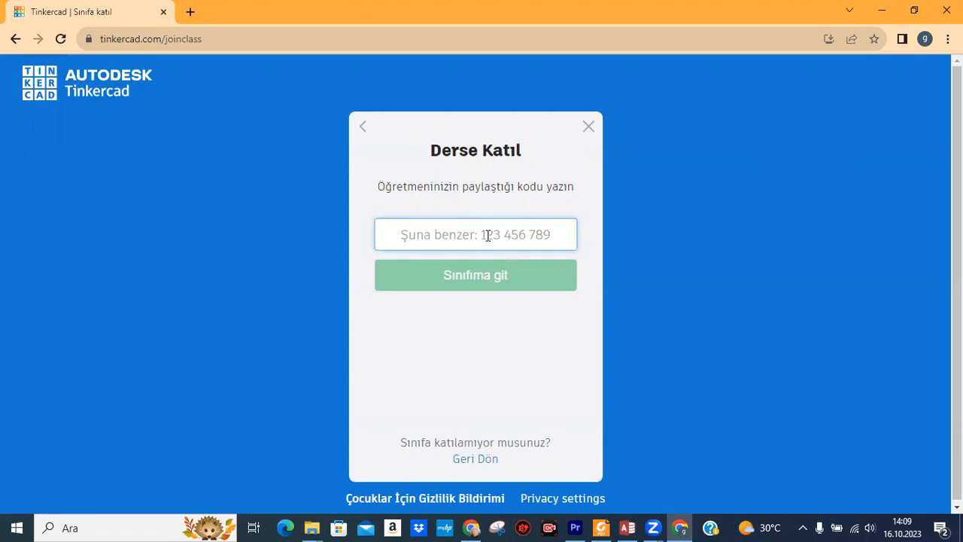
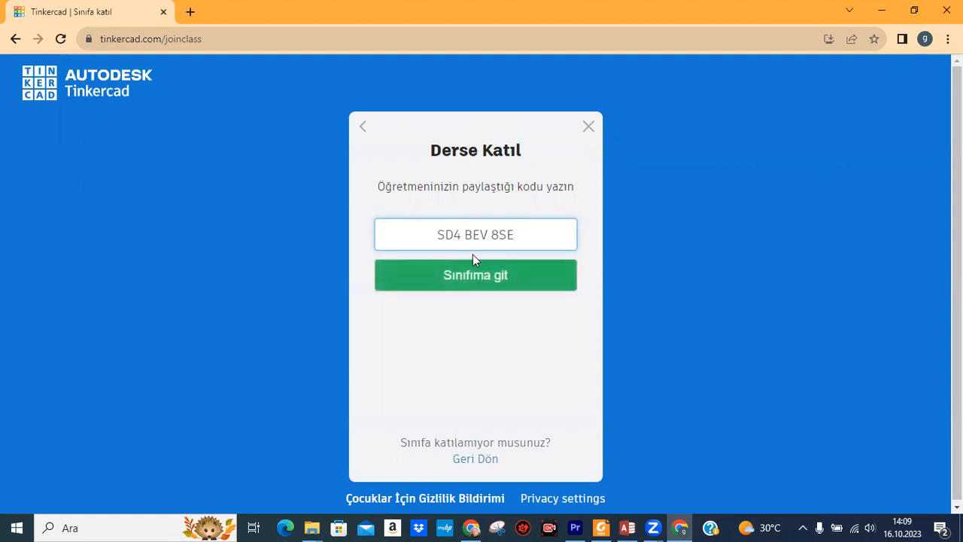
left_click(465, 274)
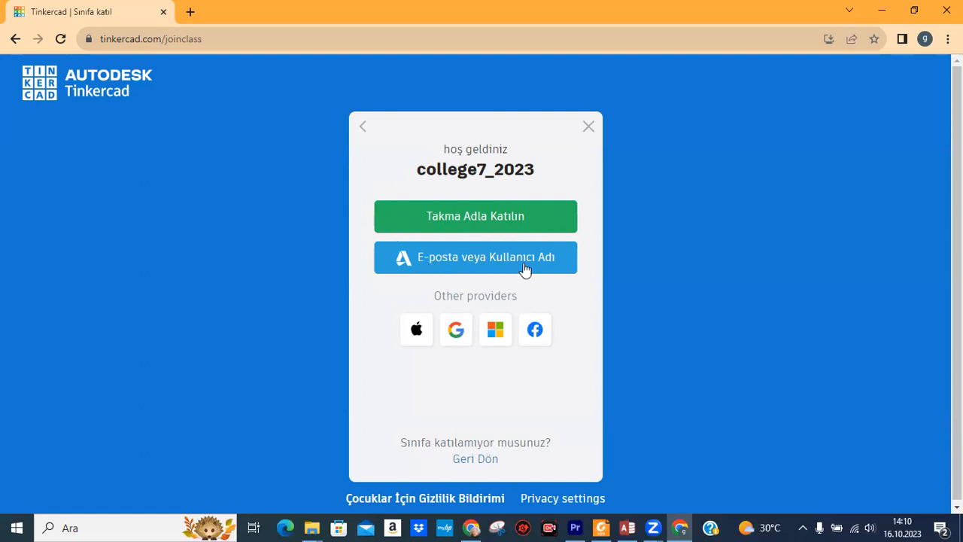
Choose the E-posta veya Kullanıcı Adı sign-in option on the class welcome screen.
left_click(479, 257)
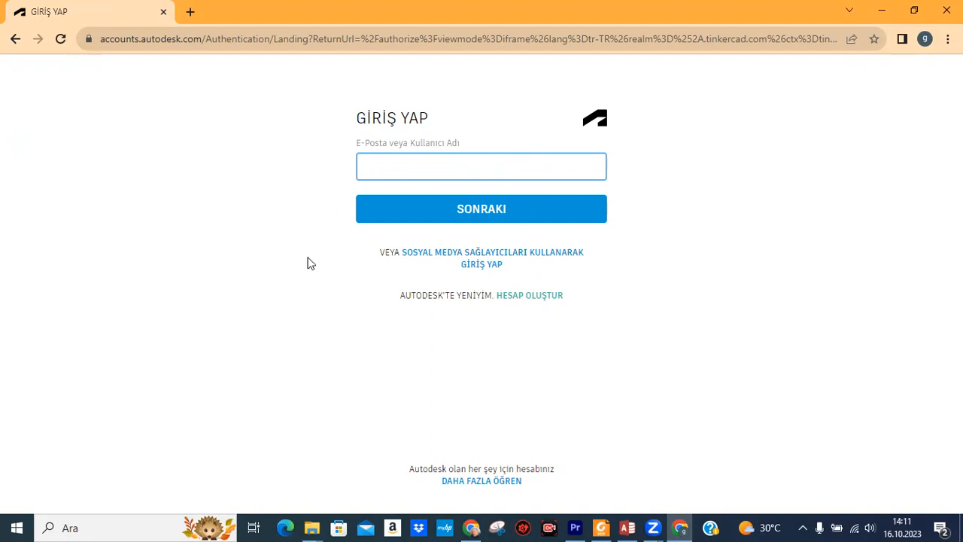
Switch to creating a new Autodesk account and set the country to Kıbrıs.
left_click(527, 300)
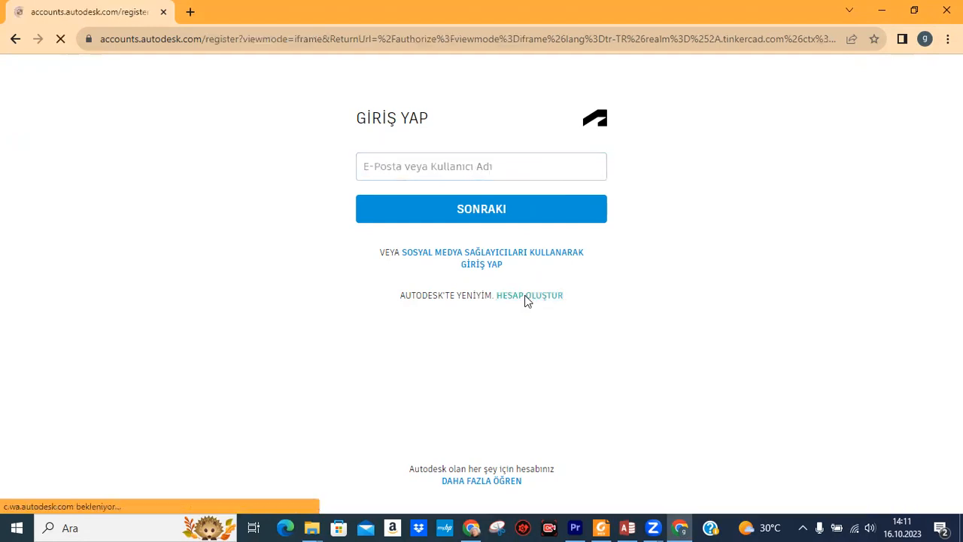
left_click(529, 166)
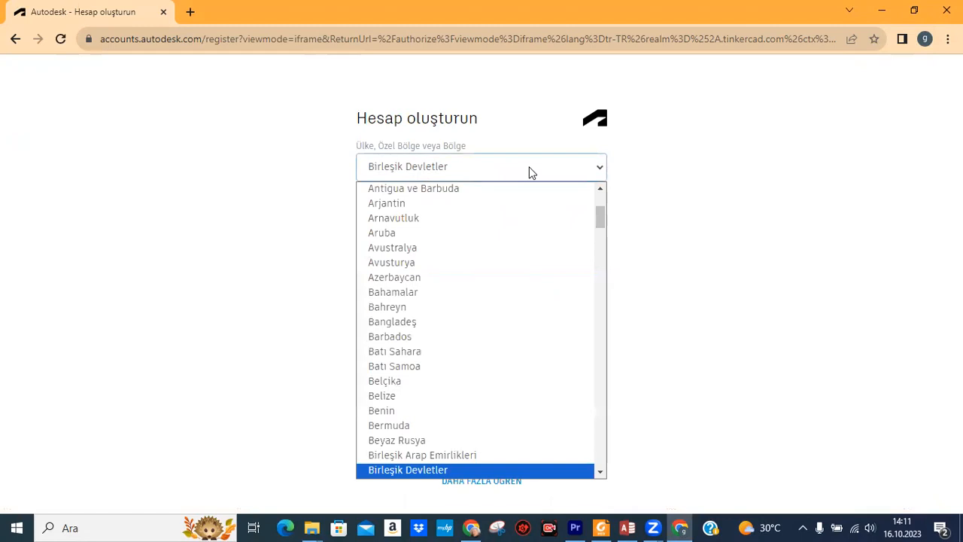
left_click_drag(603, 219, 607, 454)
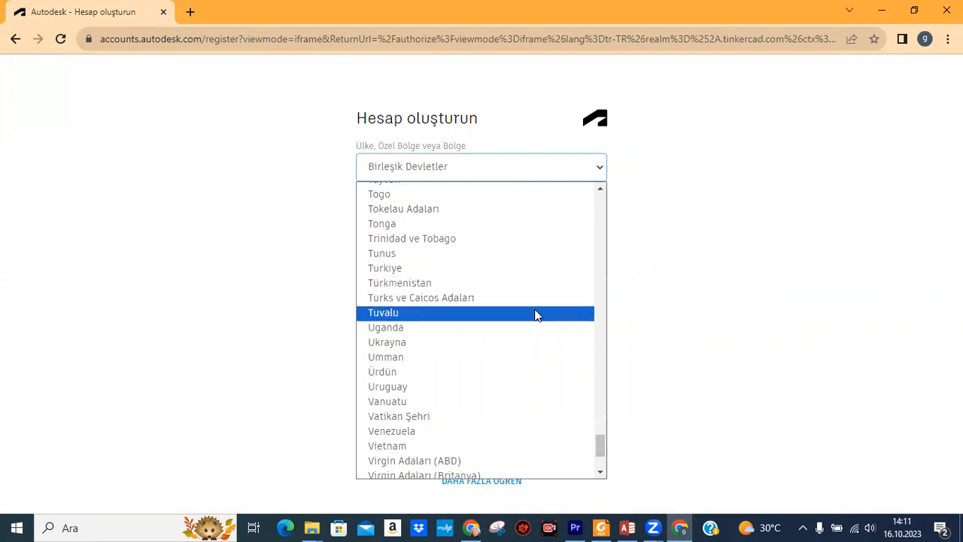
left_click_drag(601, 447, 602, 330)
left_click(414, 335)
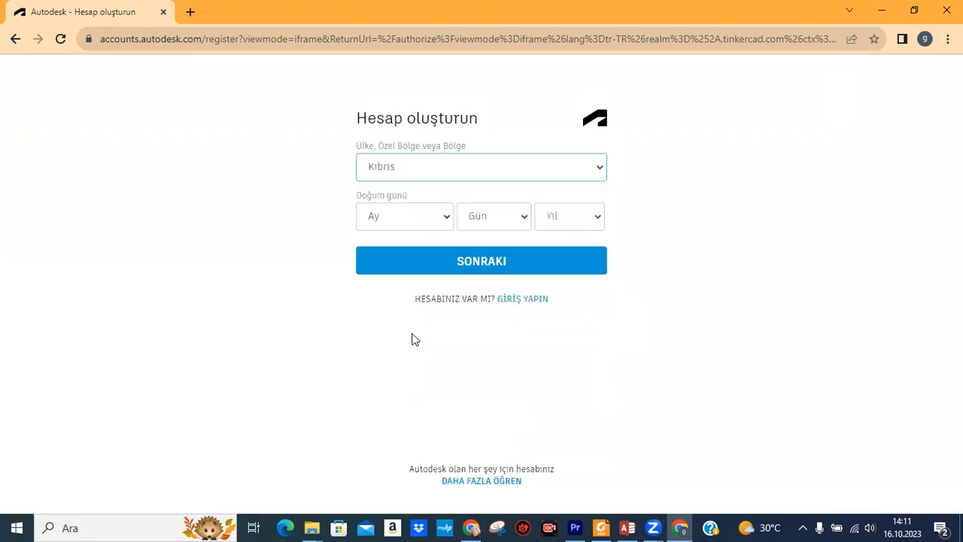
Set the birth date to Ocak 1, 2011.
left_click(448, 222)
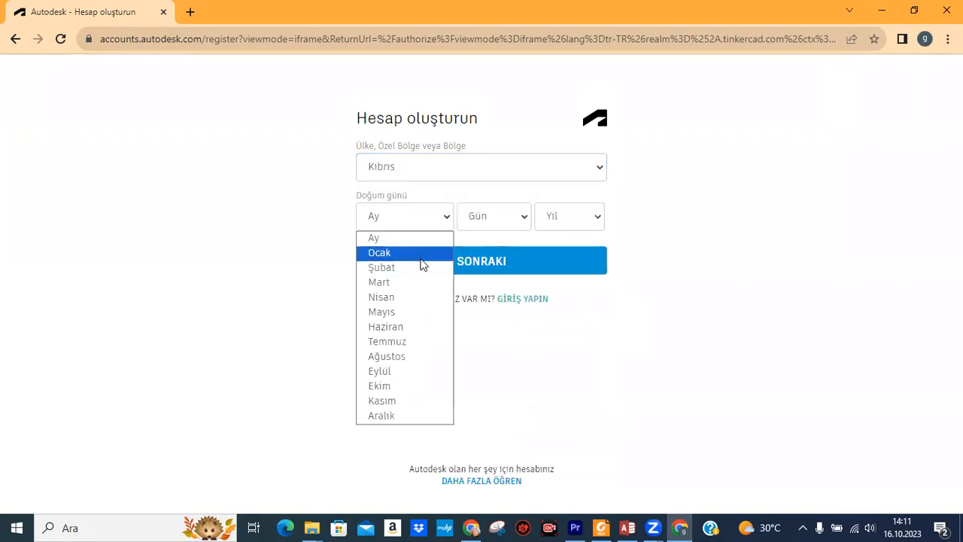
left_click(444, 254)
left_click(525, 218)
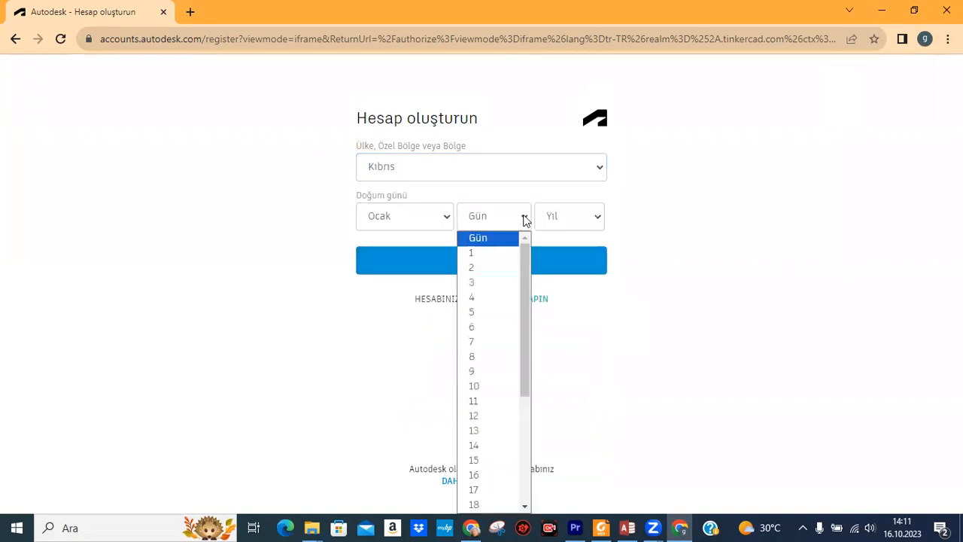
left_click(499, 258)
left_click(602, 217)
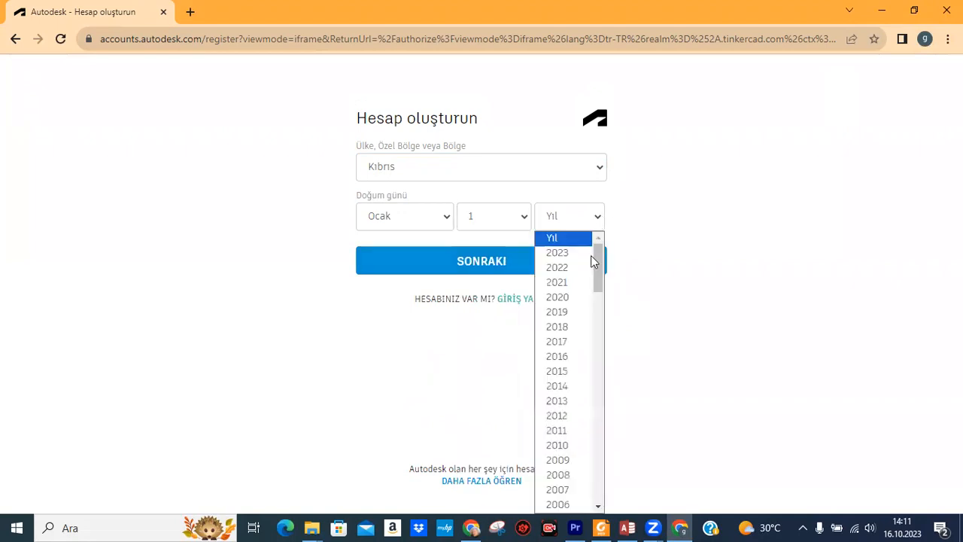
left_click(562, 432)
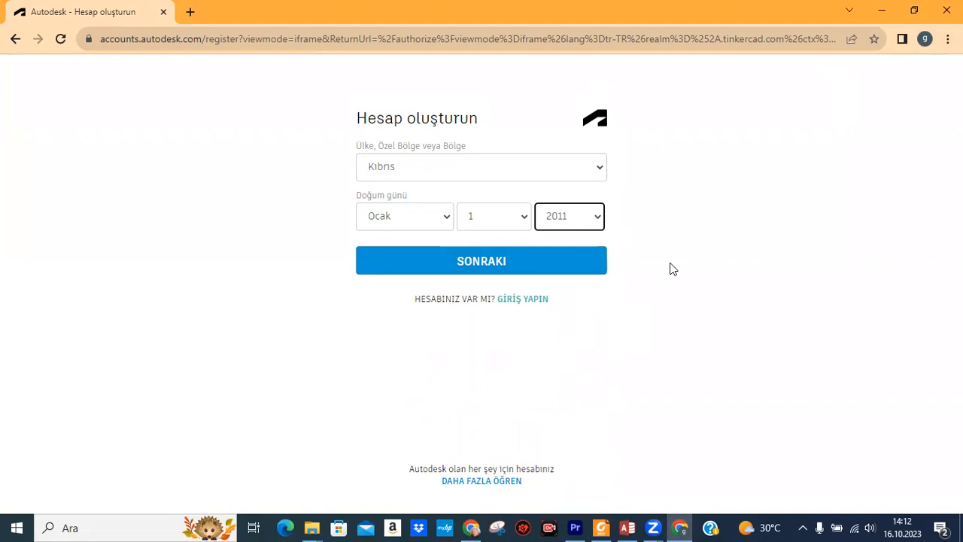
Continue with SONRAKI and fill in the new student username.
left_click(485, 261)
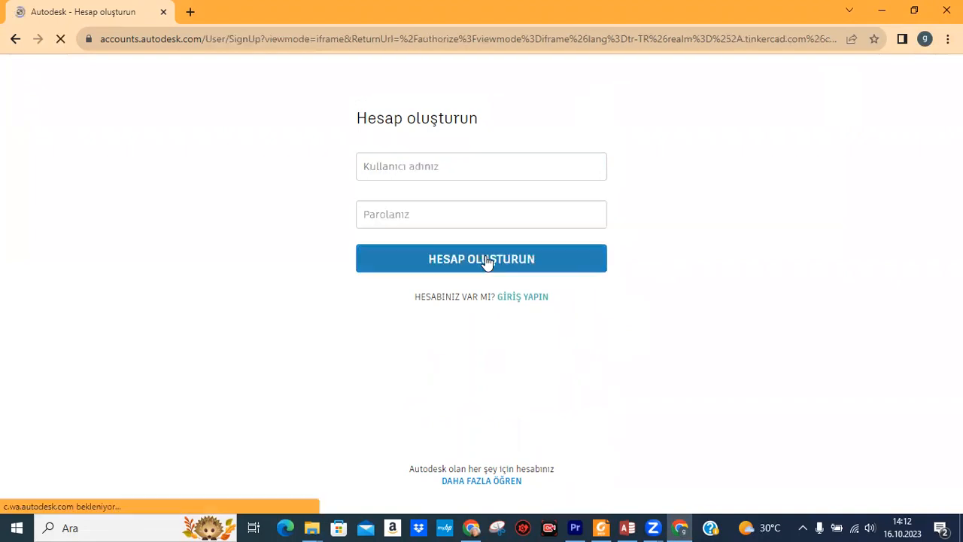
left_click(434, 166)
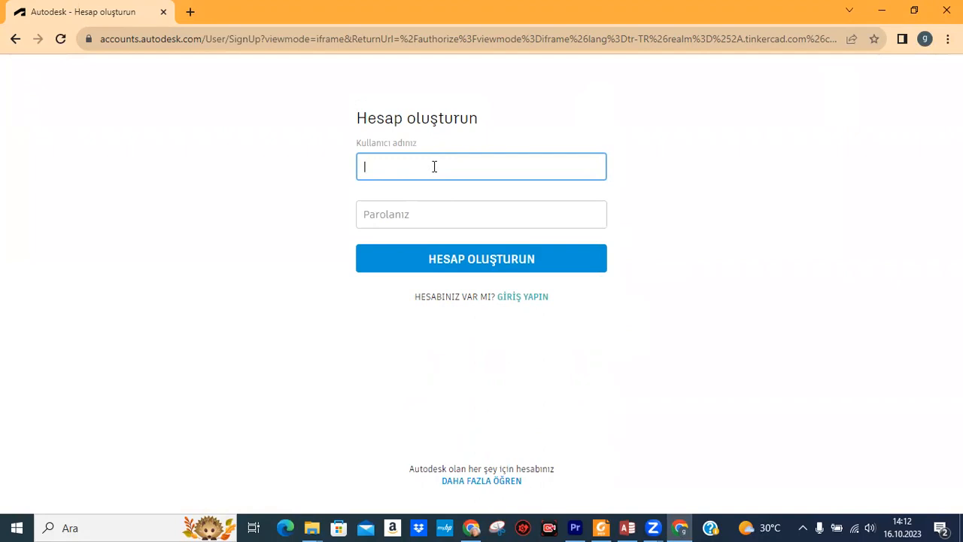
type("gmtmk_student")
Type a password of your own instead of Chrome's suggestion, then create the account.
left_click(440, 216)
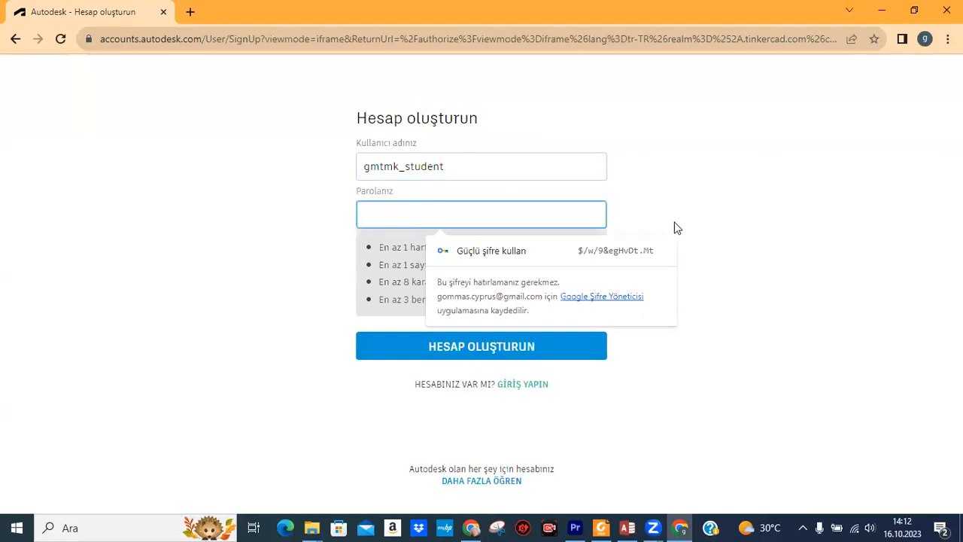
left_click(712, 227)
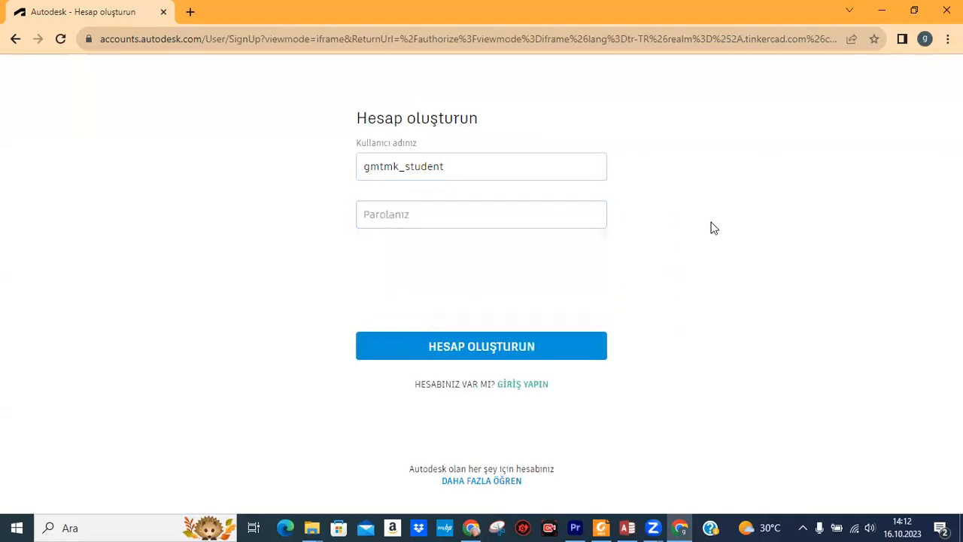
left_click(525, 216)
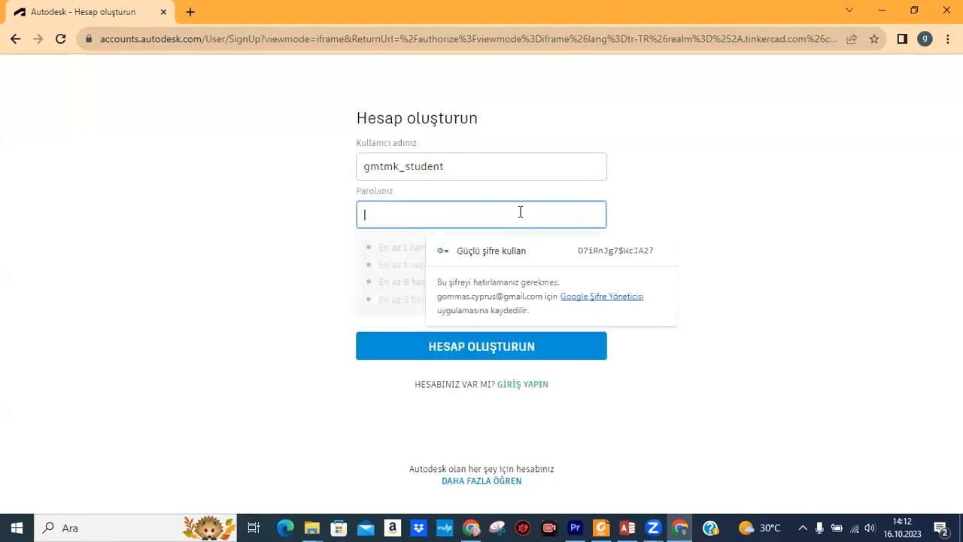
left_click(364, 263)
left_click(385, 216)
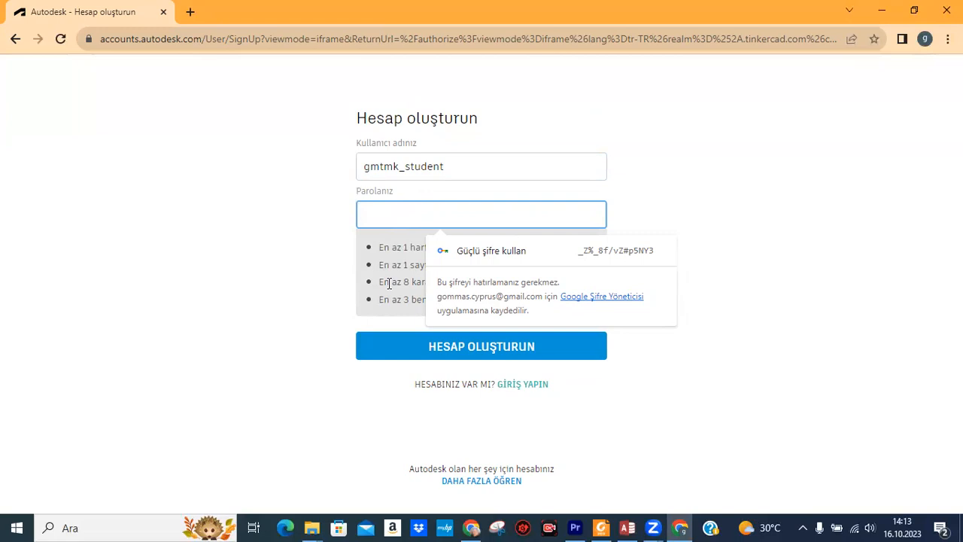
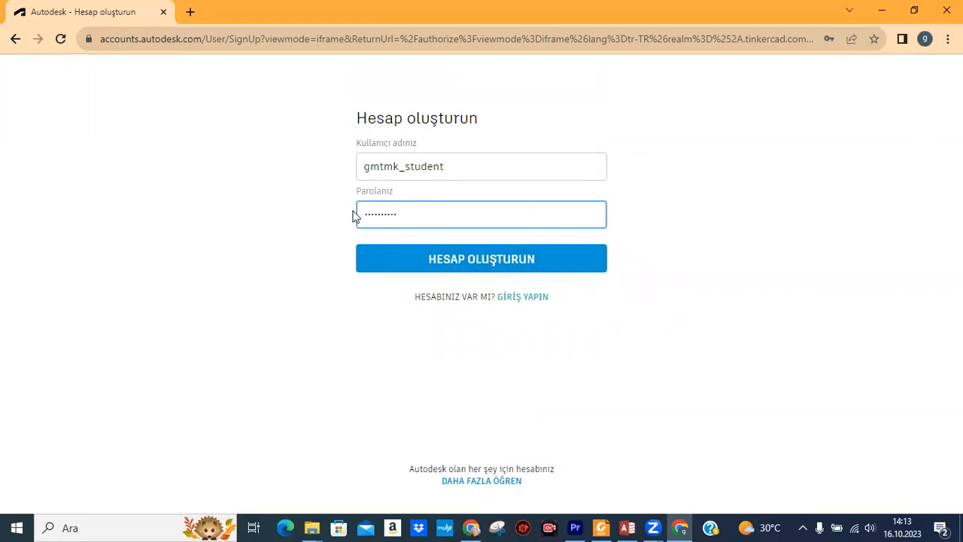
left_click(500, 264)
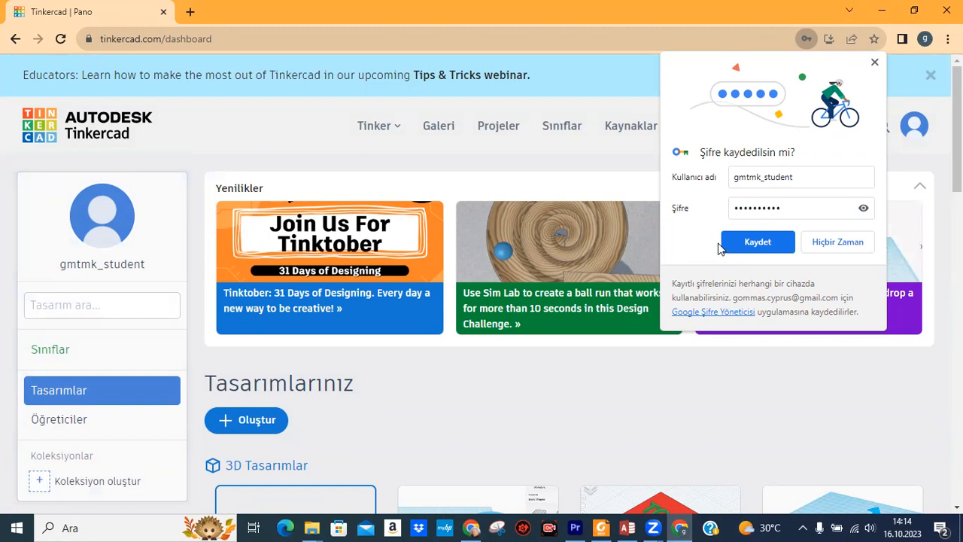
left_click(838, 241)
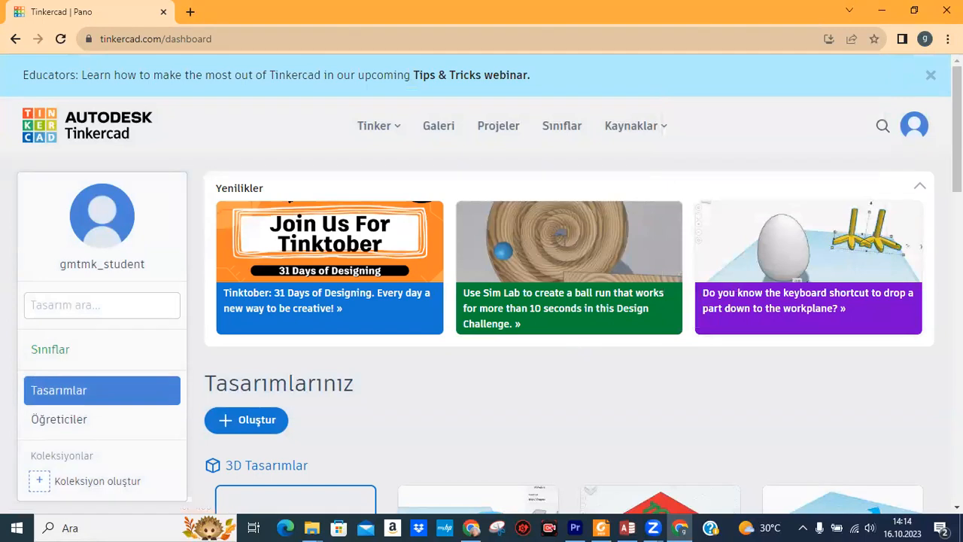
scroll(838, 242, "down", 1)
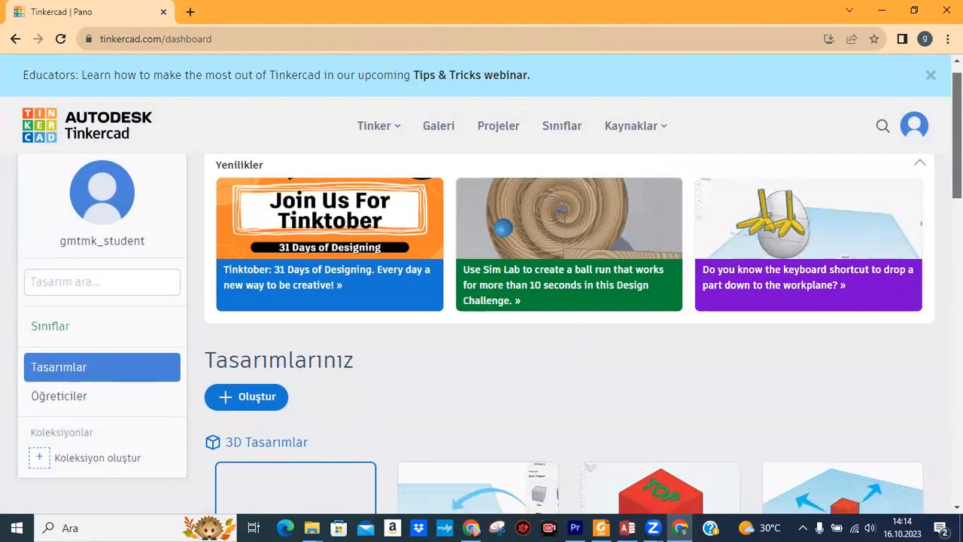
scroll(490, 291, "up", 1)
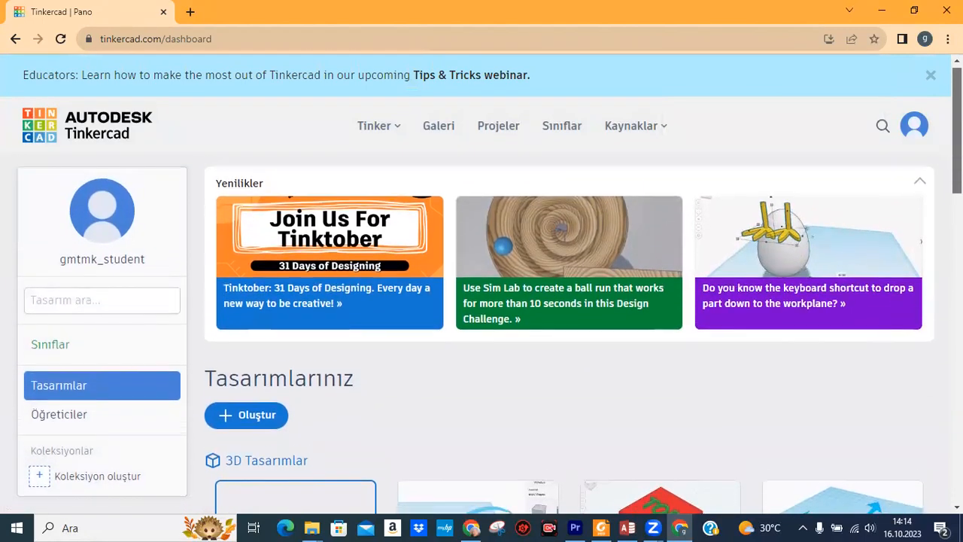
scroll(536, 348, "up", 1)
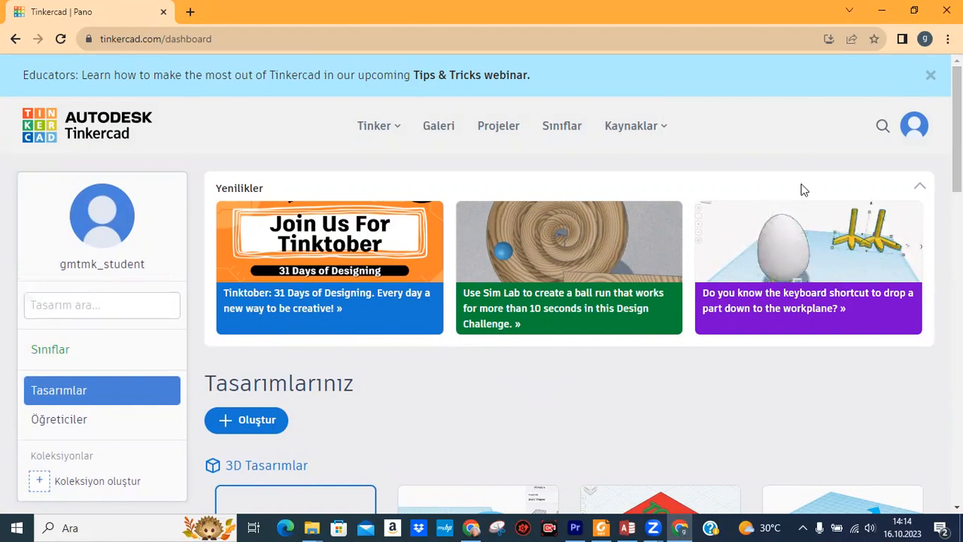
Log out with Çıkış Yap from the avatar's account menu.
left_click(914, 128)
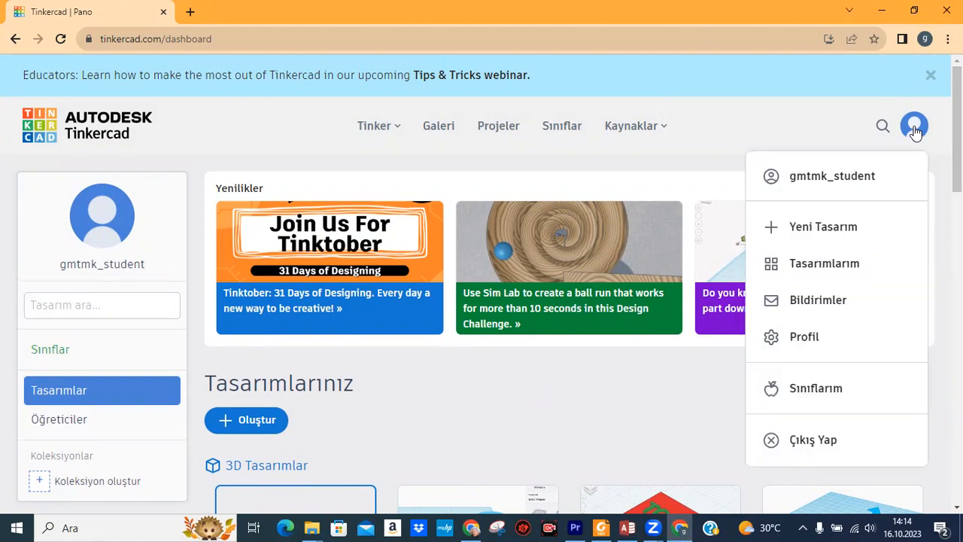
left_click(813, 440)
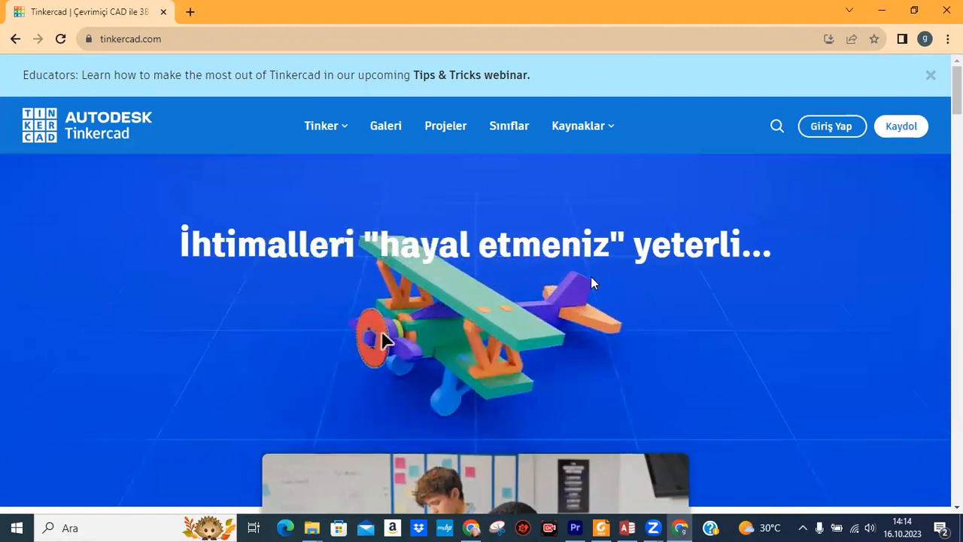
Sign in as a student with a class code by entering and submitting the class code.
left_click(825, 128)
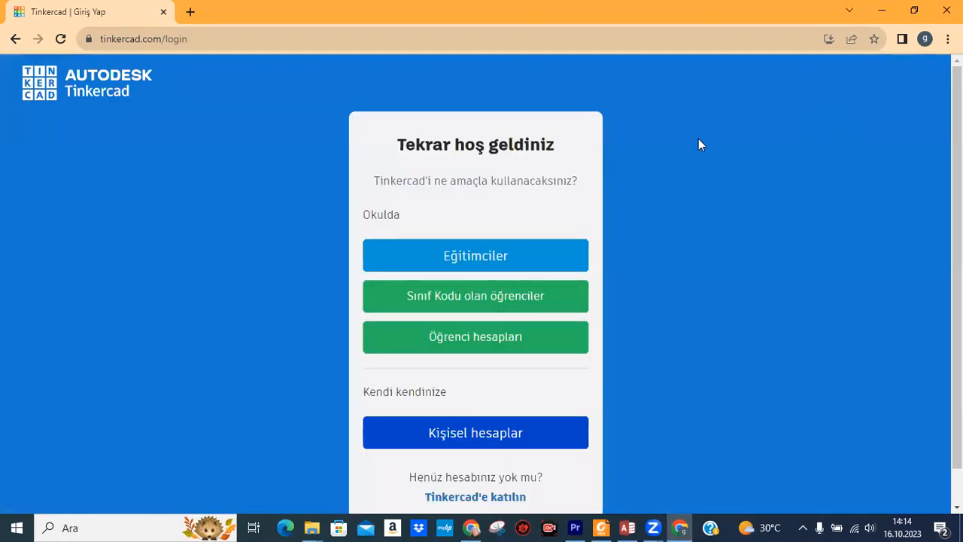
left_click(429, 302)
left_click(470, 234)
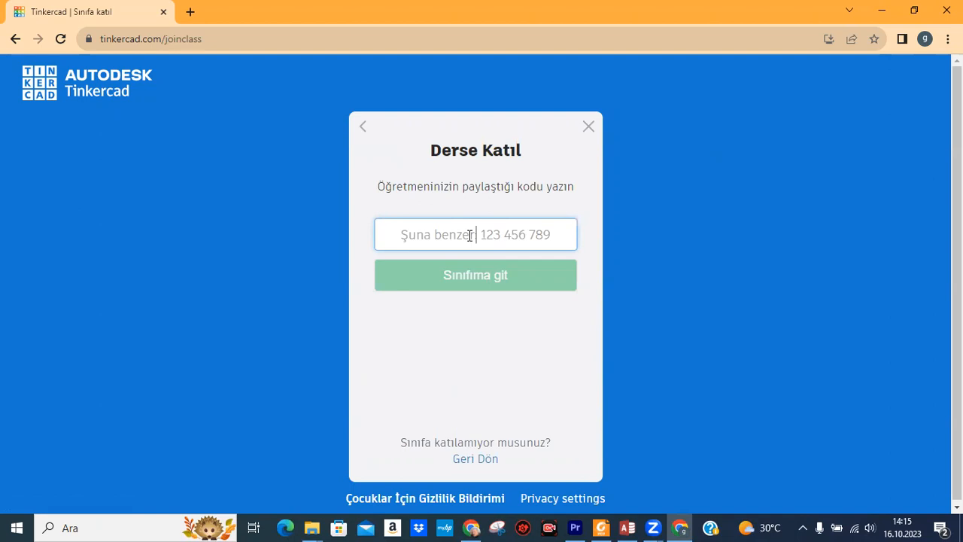
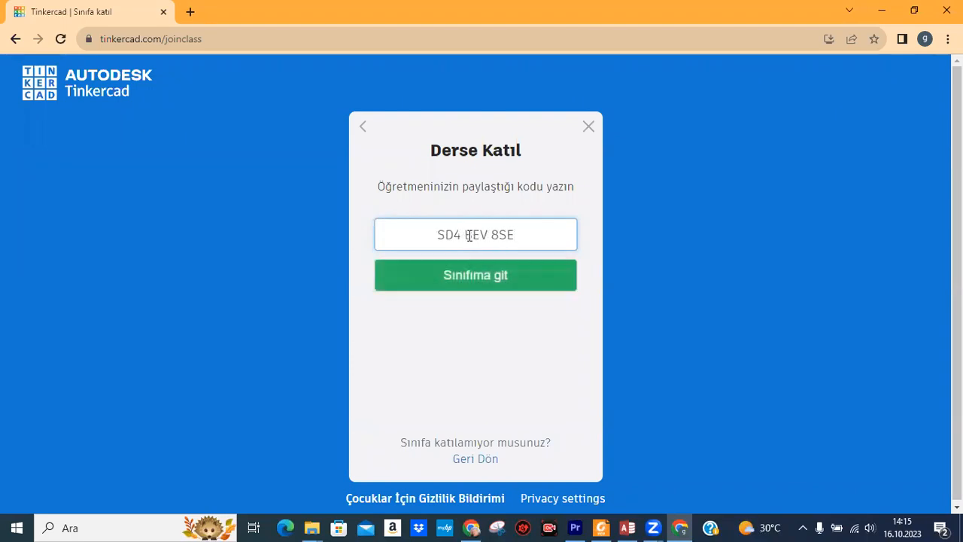
left_click(473, 274)
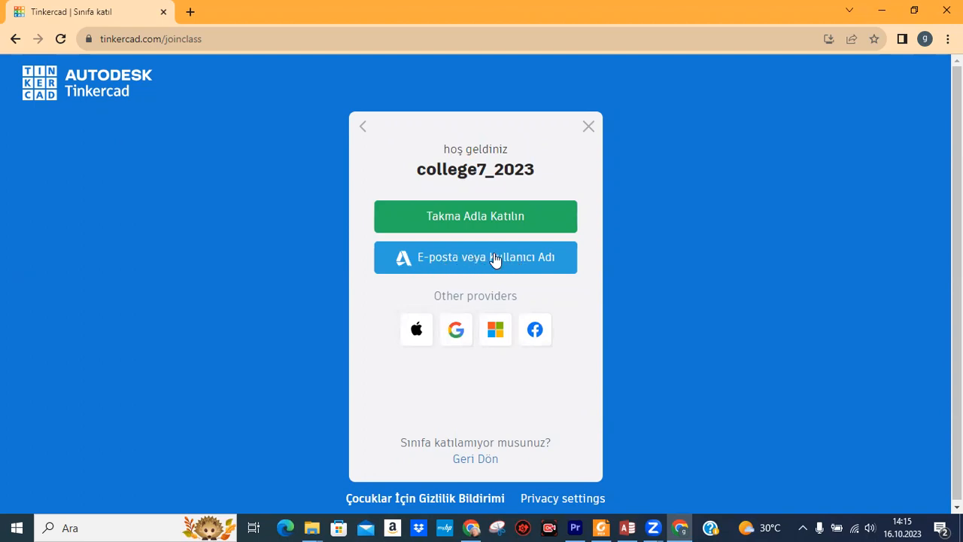
Sign in with the student account's username and password.
left_click(496, 258)
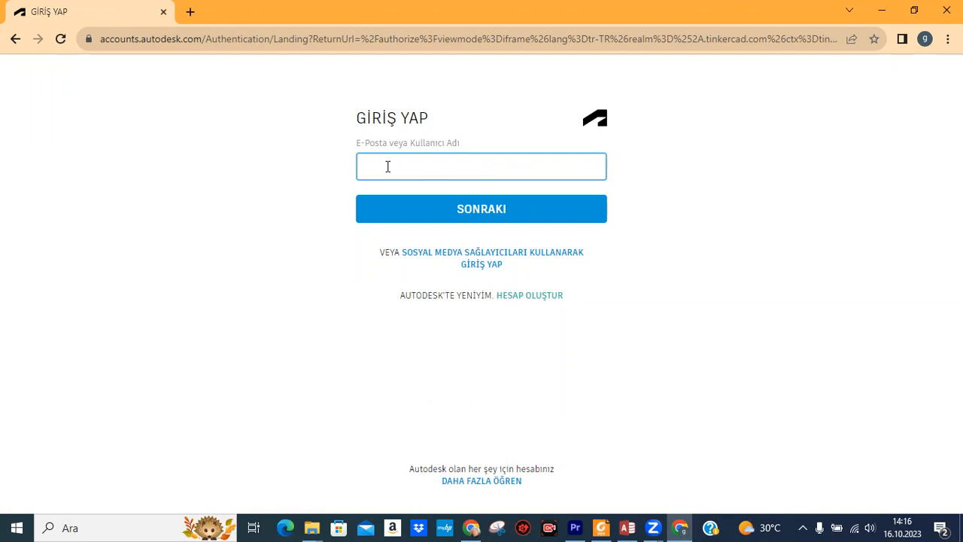
type("tudent")
key("BackSpace")
key("BackSpace")
key("BackSpace")
key("BackSpace")
key("BackSpace")
key("BackSpace")
key("BackSpace")
type("gmtink_studen")
left_click(518, 213)
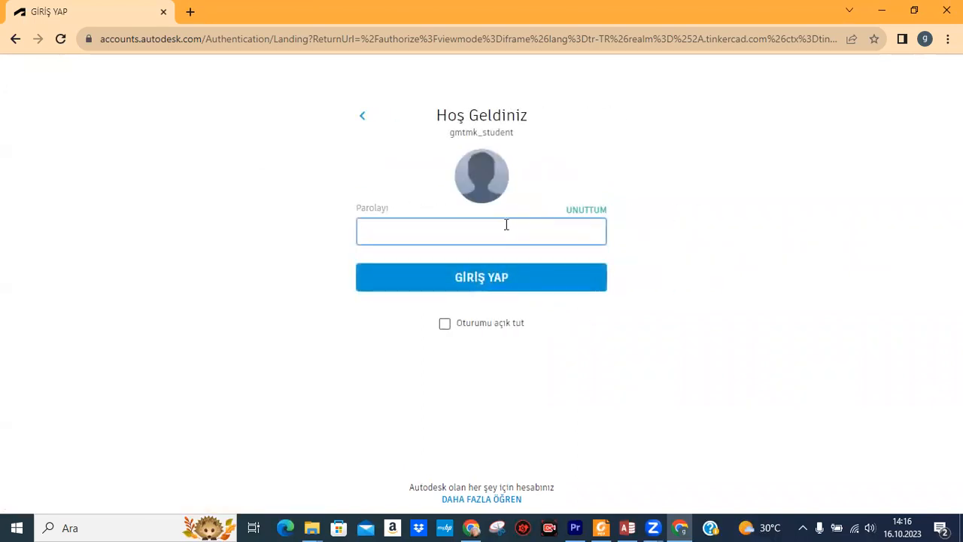
type("••••")
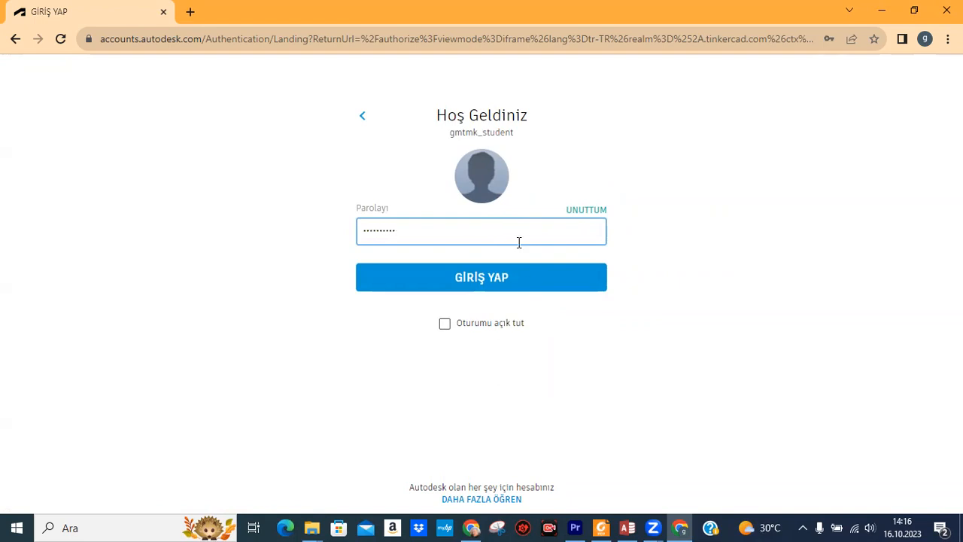
left_click(525, 282)
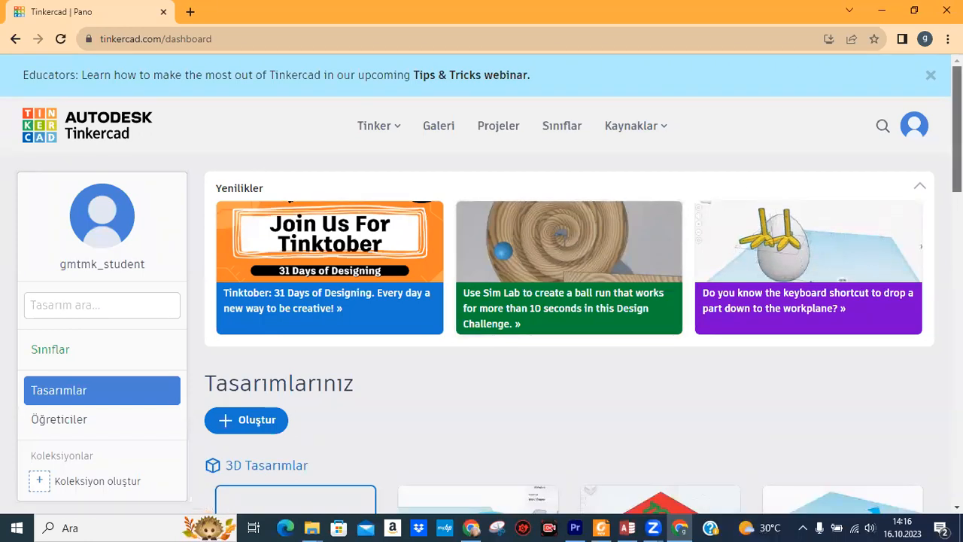
Go through Öğreticiler and Tasarımlar, then open Sınıflar to see college7_2023.
scroll(958, 128, "down", 1)
scroll(958, 128, "up", 1)
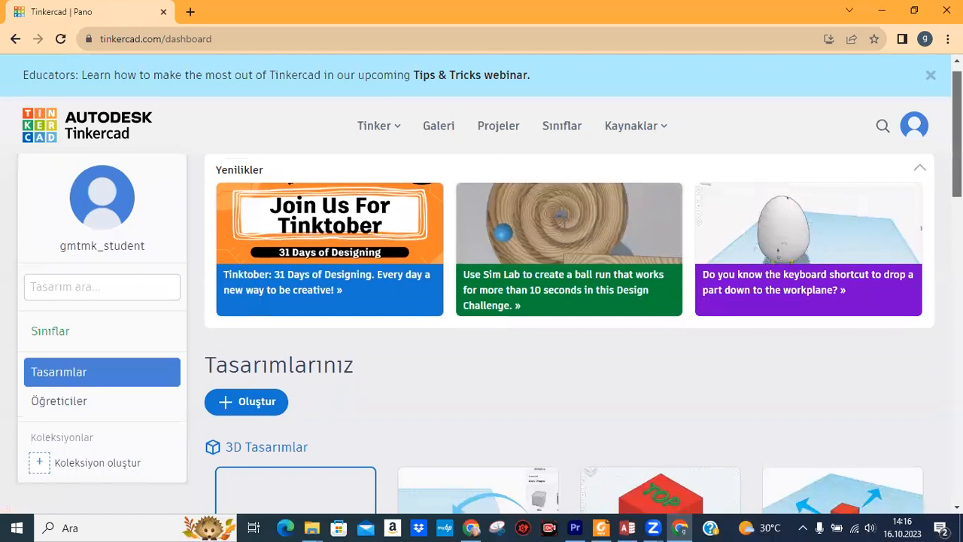
scroll(957, 128, "down", 1)
scroll(957, 128, "up", 1)
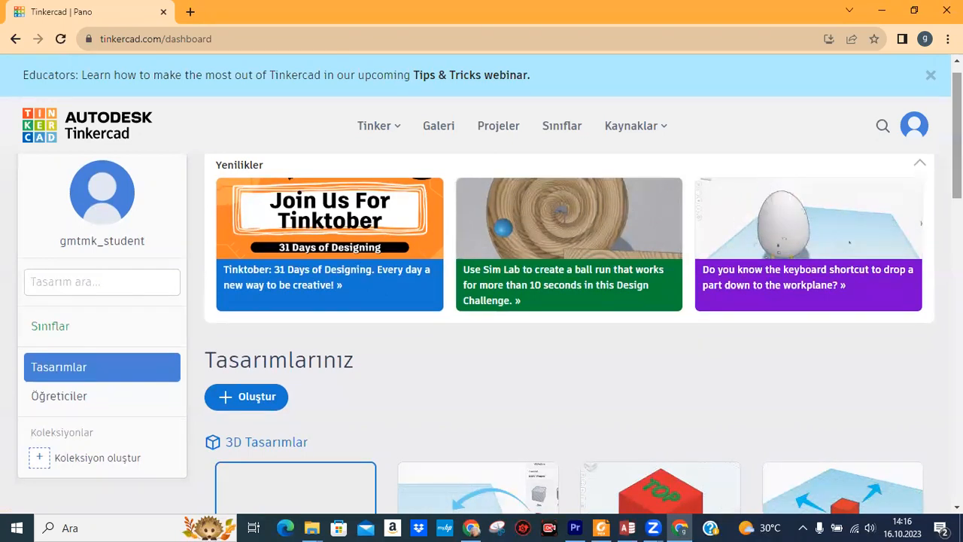
left_click(45, 397)
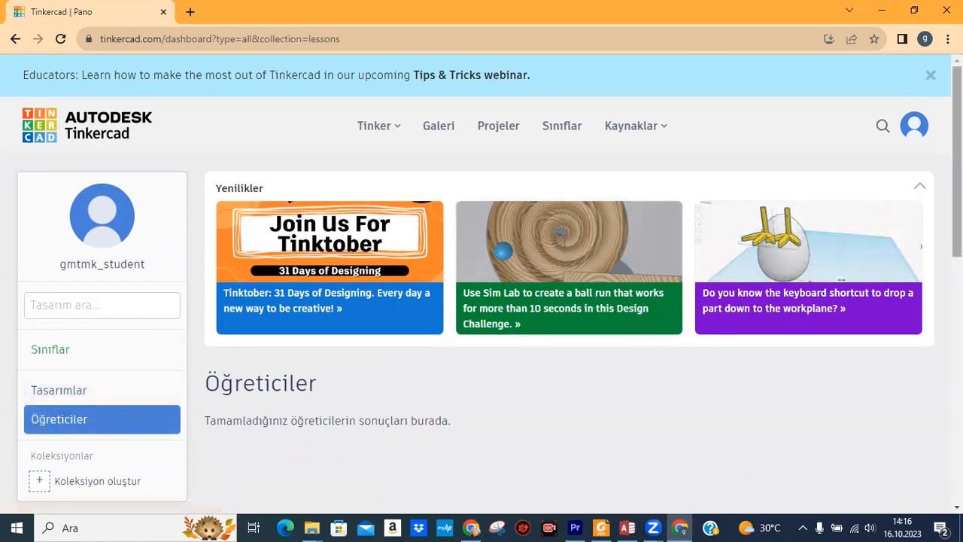
scroll(481, 331, "down", 6)
scroll(481, 331, "up", 2)
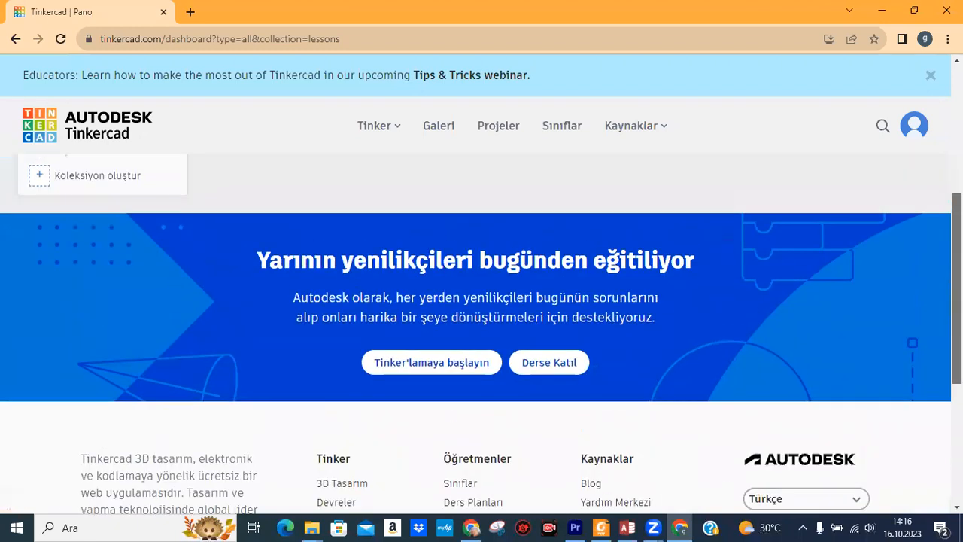
scroll(899, 252, "up", 4)
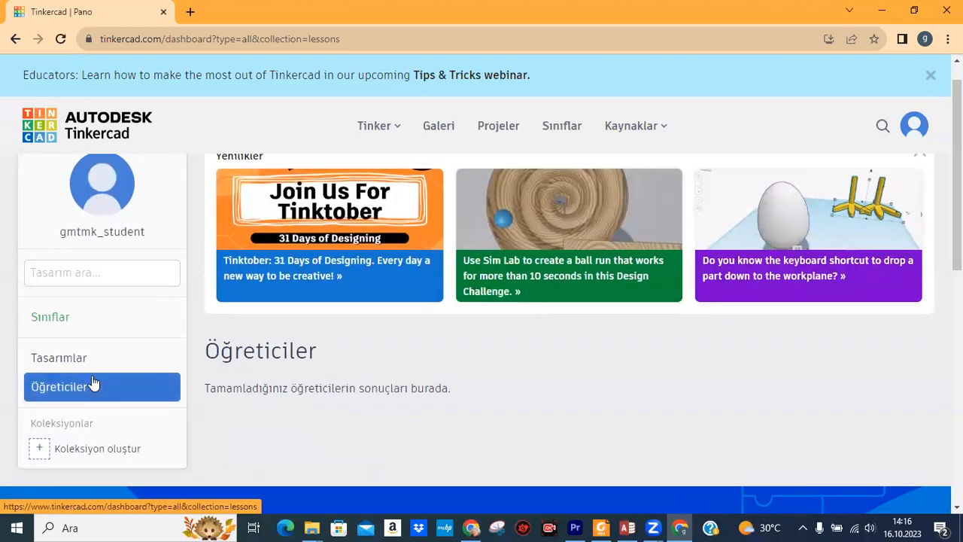
left_click(65, 359)
left_click(57, 357)
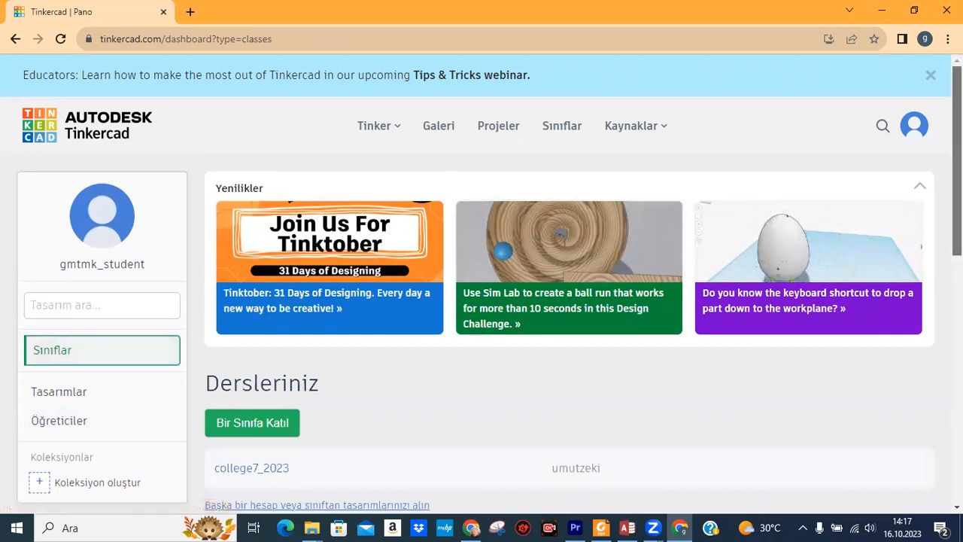
scroll(482, 316, "down", 3)
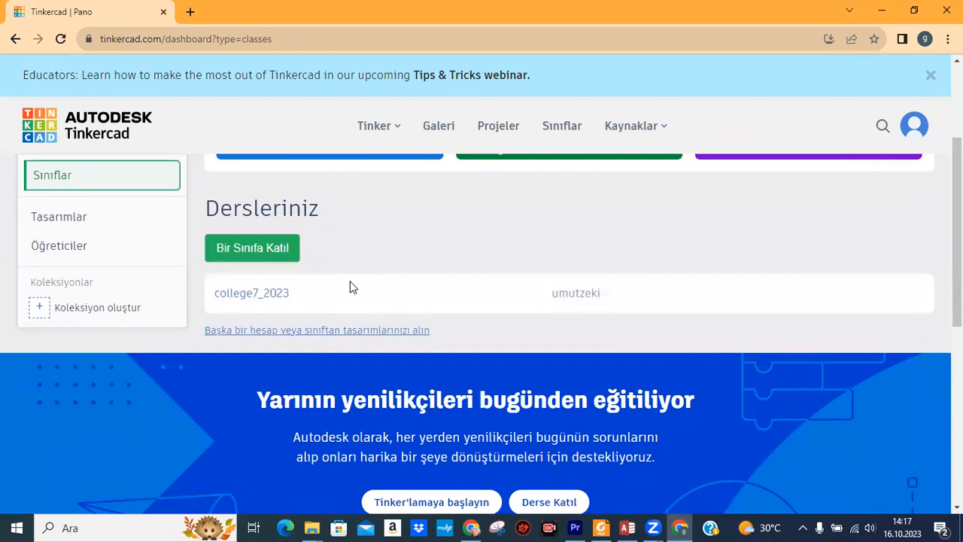
left_click_drag(957, 226, 913, 127)
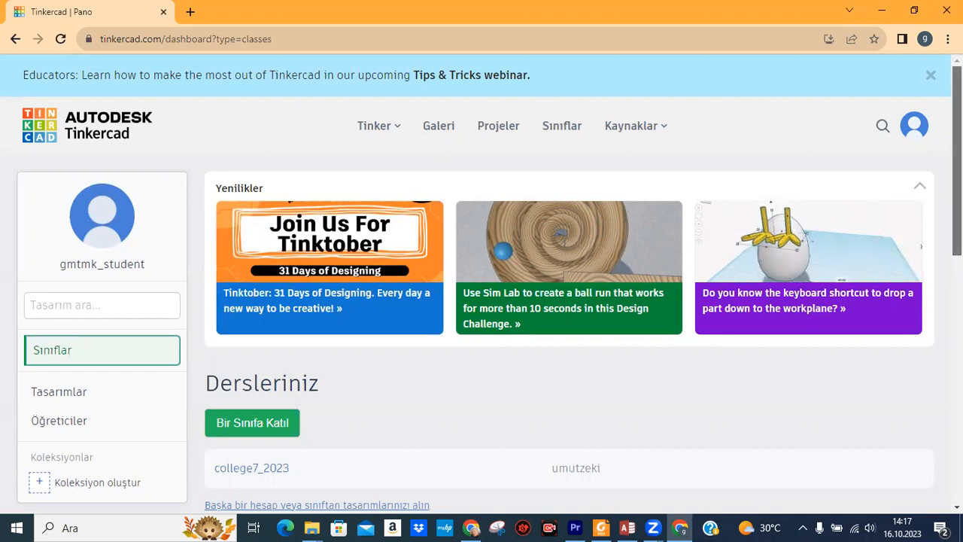
scroll(489, 301, "down", 1)
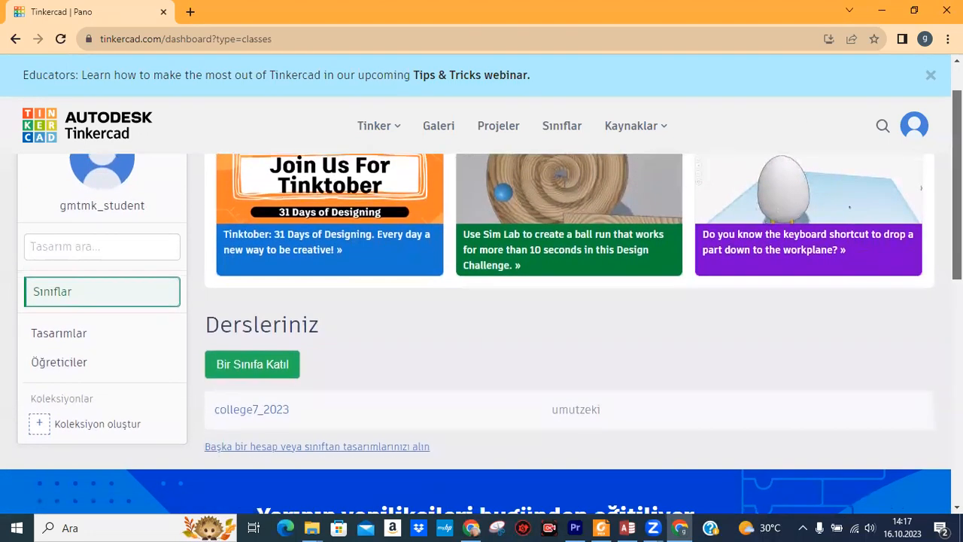
scroll(481, 302, "down", 1)
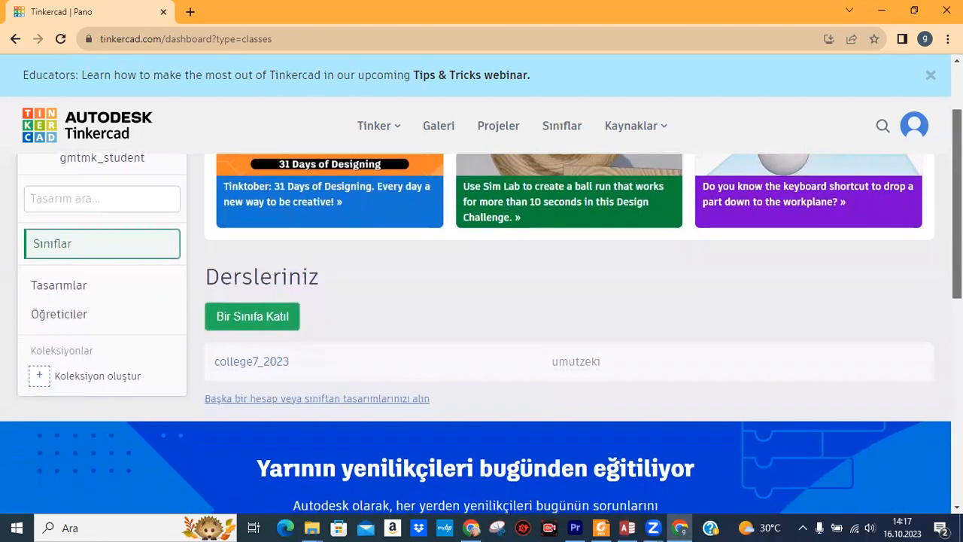
scroll(481, 301, "down", 1)
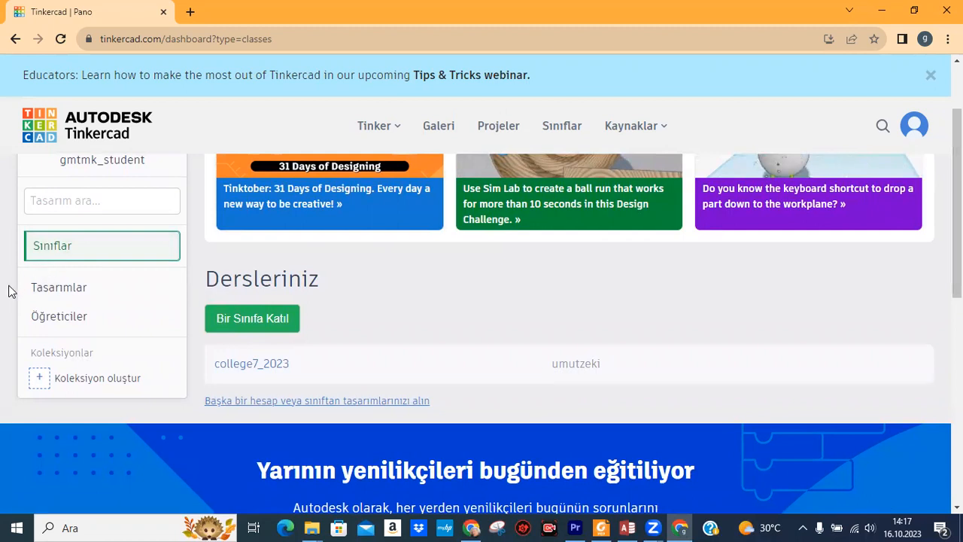
From the Tasarımlar page, create a new Devre (circuit) design with Oluştur.
left_click(64, 294)
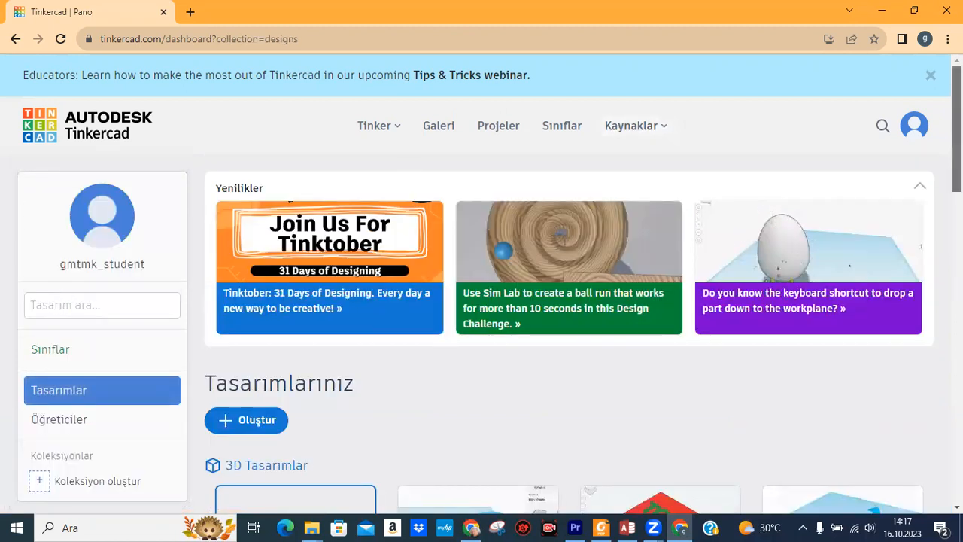
scroll(489, 290, "down", 3)
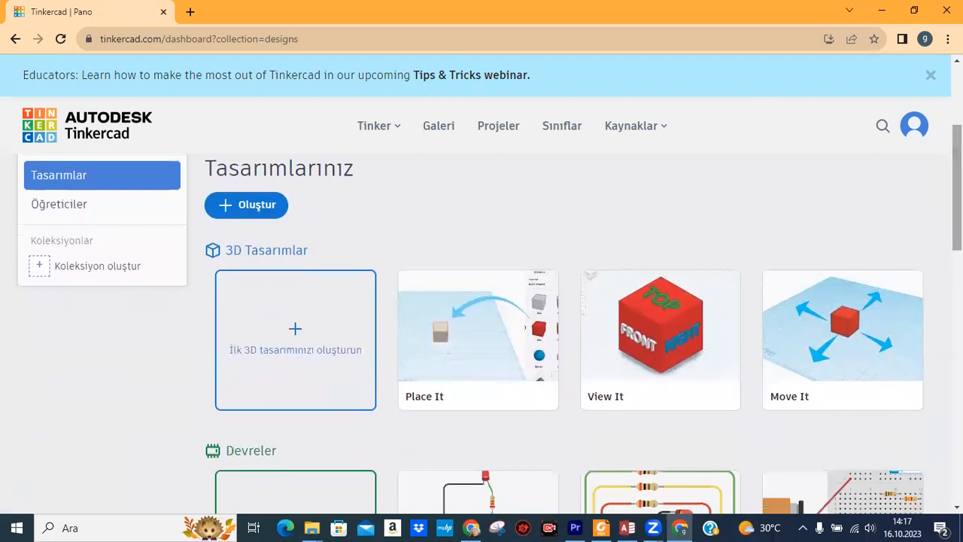
left_click(256, 211)
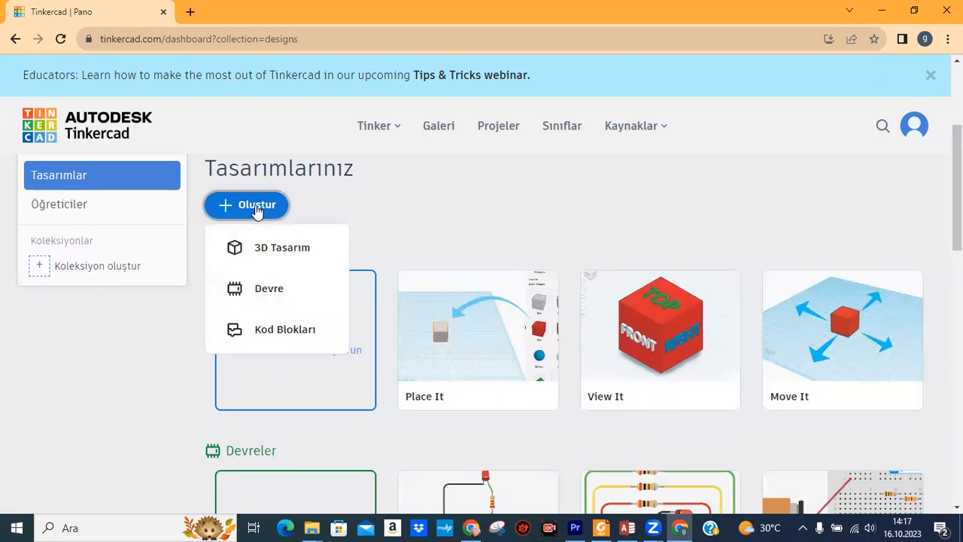
left_click(256, 300)
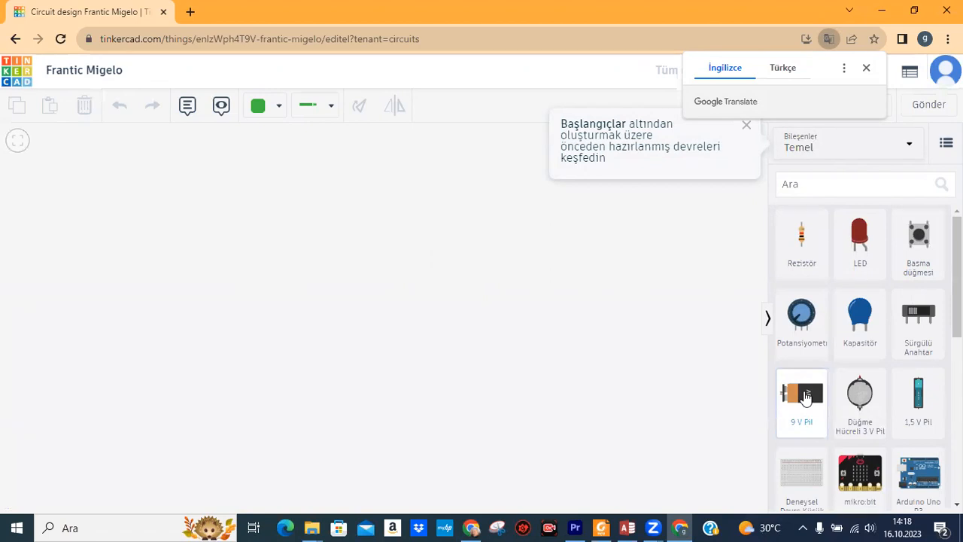
Place a 9 V Pil battery on the workplane and mirror it.
left_click_drag(805, 397, 299, 359)
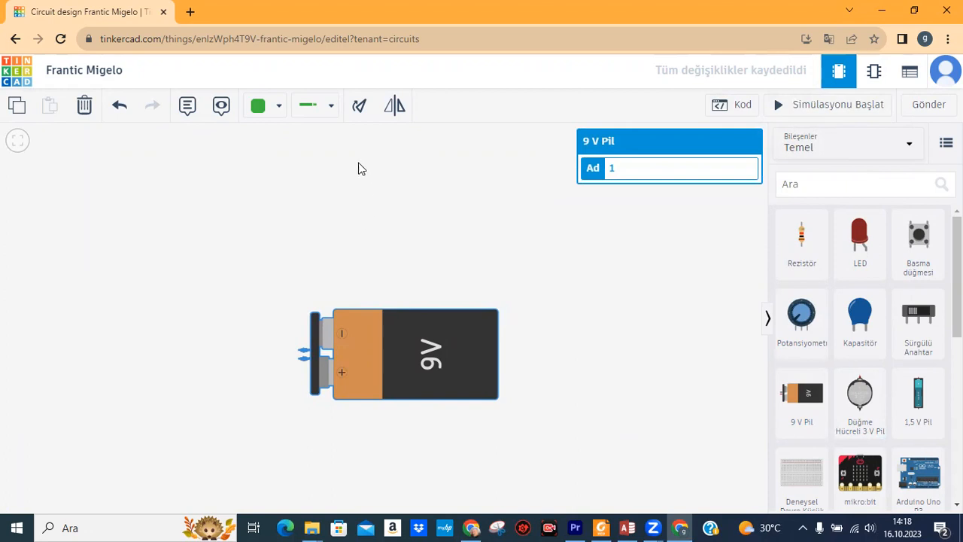
left_click(359, 106)
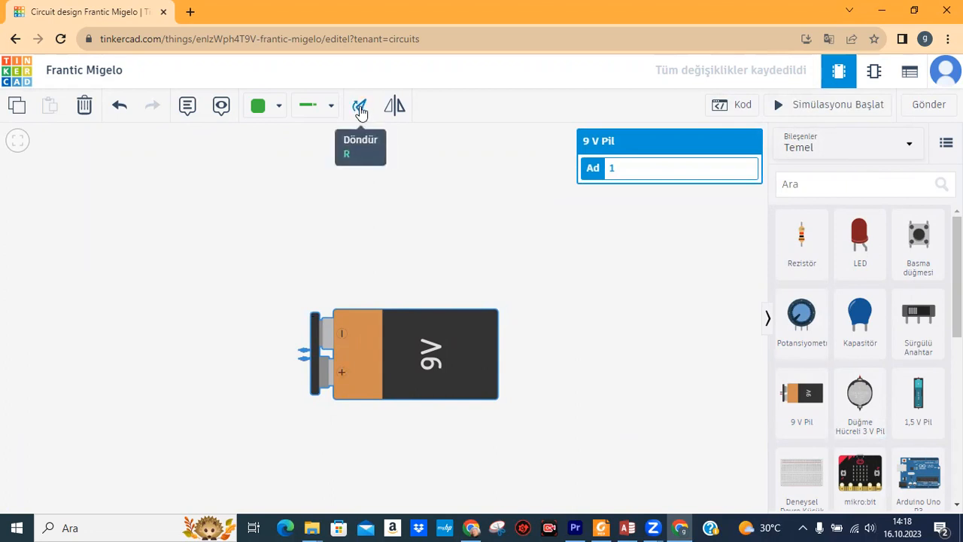
left_click(558, 341)
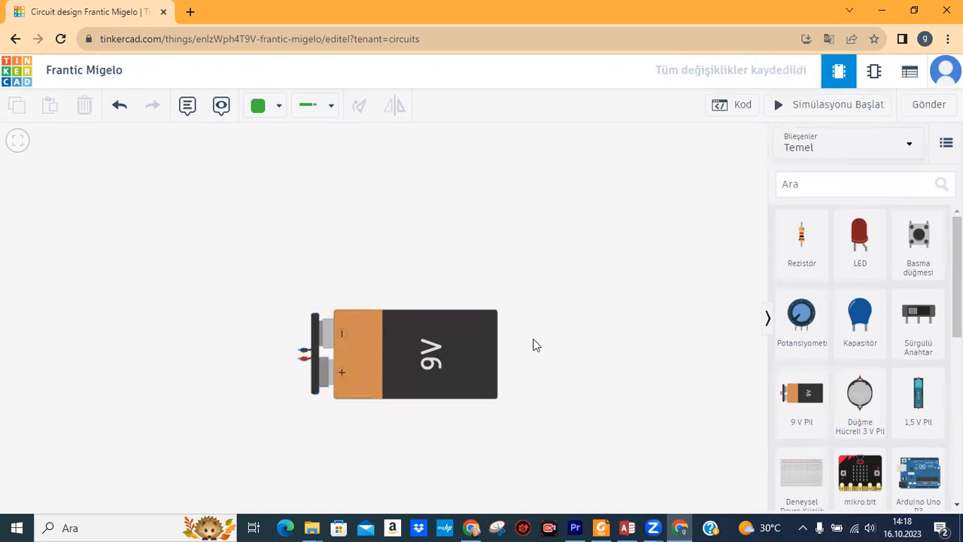
left_click(403, 354)
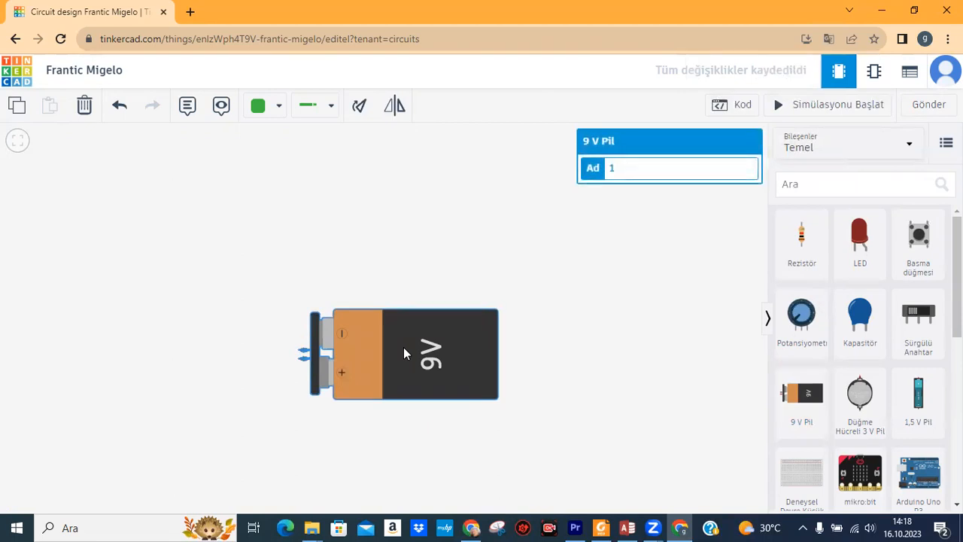
left_click(453, 358)
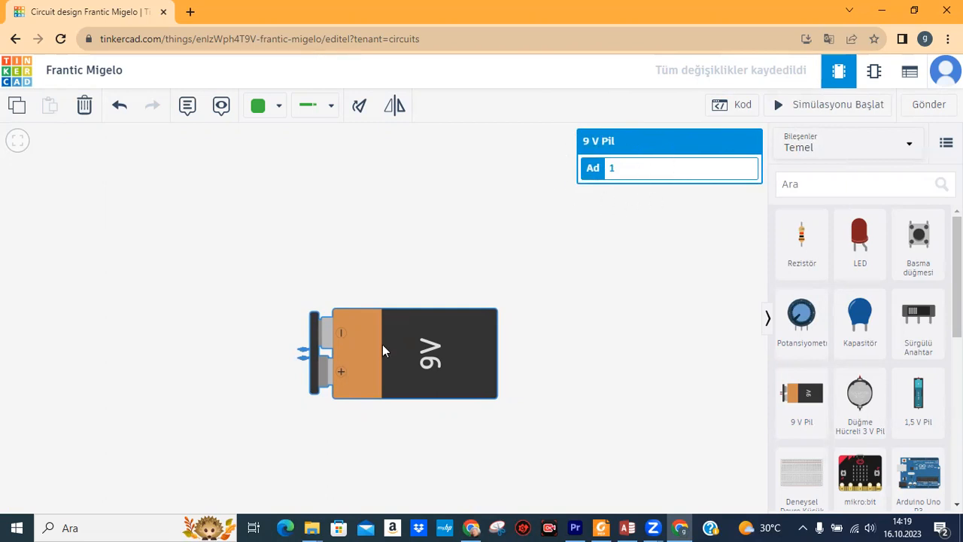
Rotate the 9 V battery upright with three Döndür turns, reposition it, and place an LED above it.
left_click(359, 109)
left_click(358, 110)
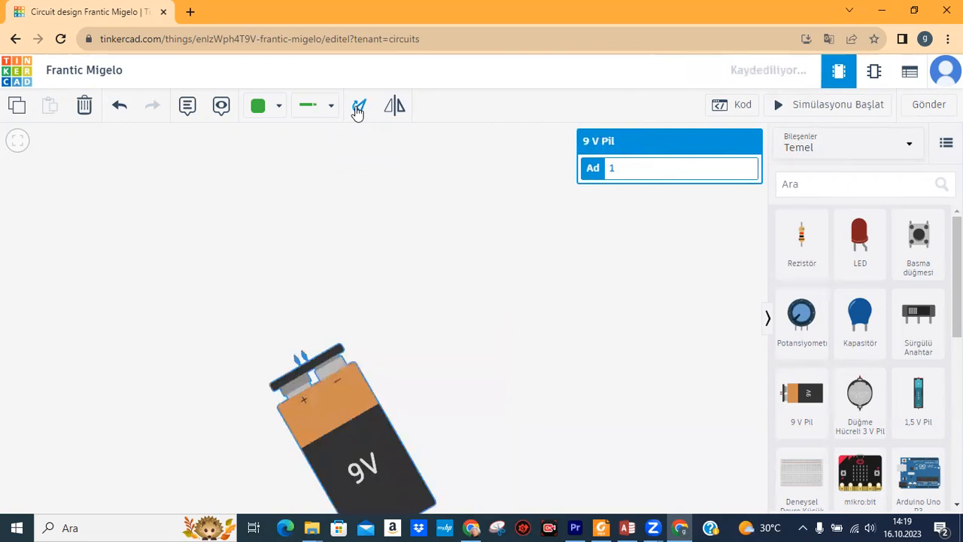
left_click(358, 110)
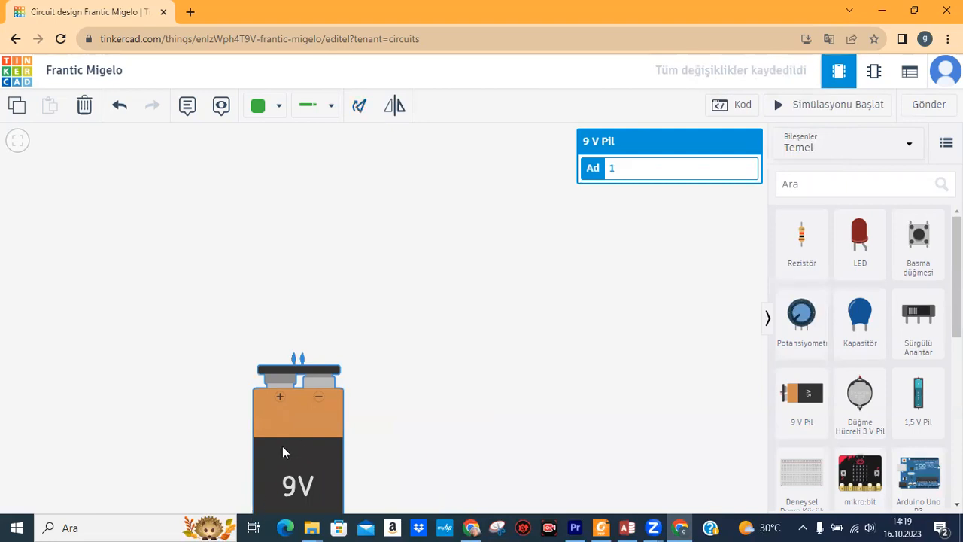
left_click_drag(284, 445, 332, 329)
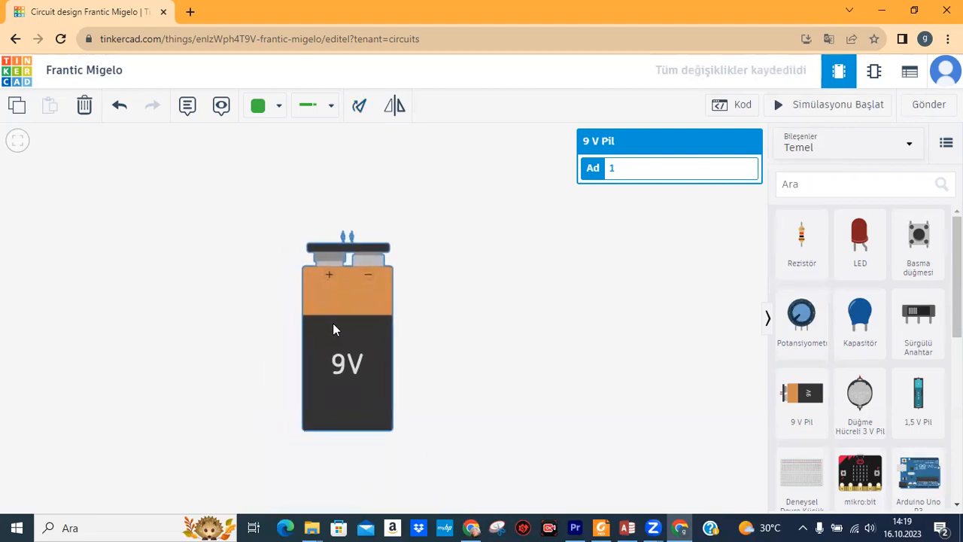
left_click(460, 334)
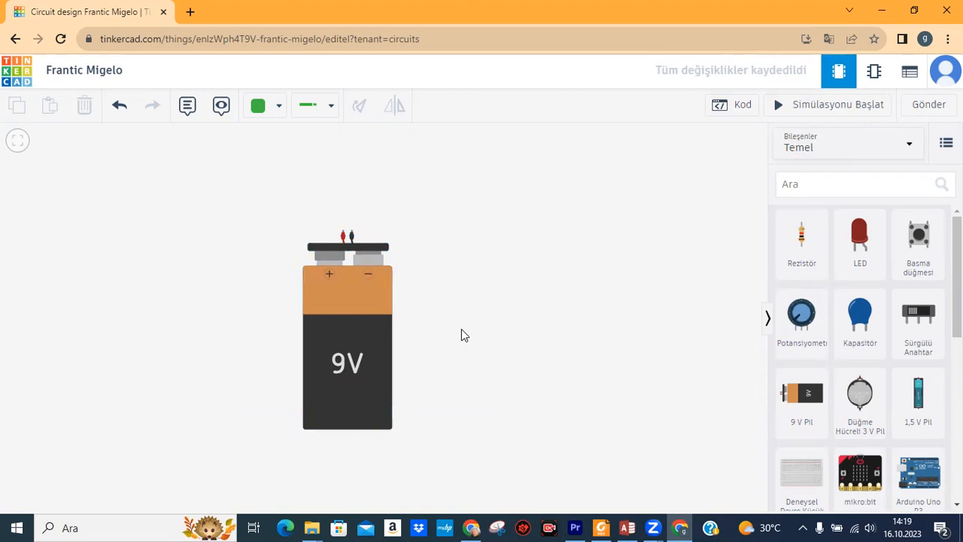
left_click(357, 307)
left_click_drag(357, 303, 347, 339)
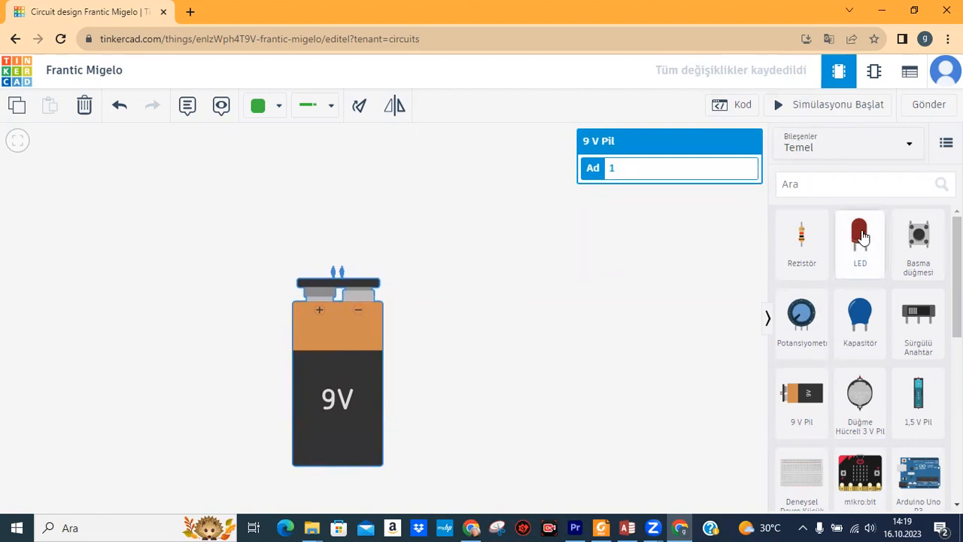
left_click_drag(864, 236, 336, 167)
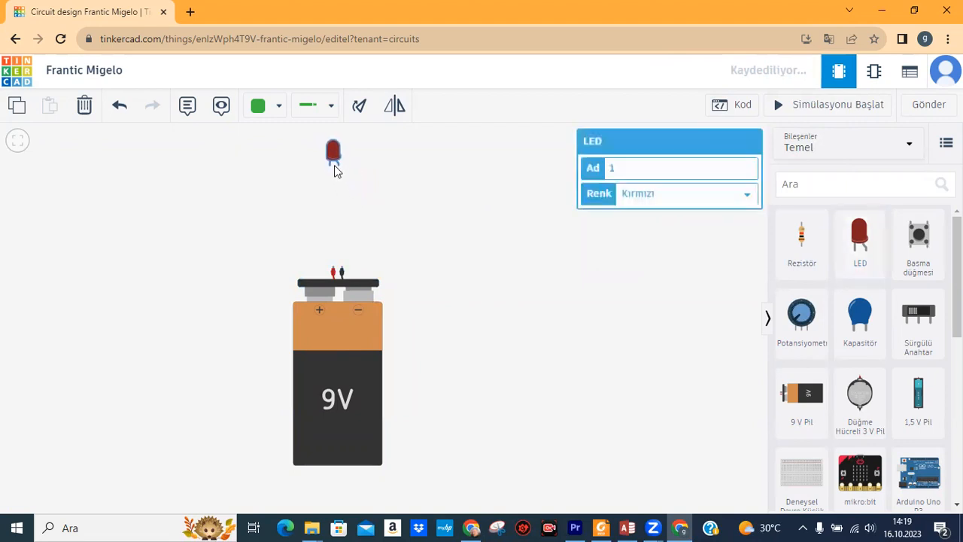
Change the LED's Renk from red to Sarı (yellow).
left_click(410, 182)
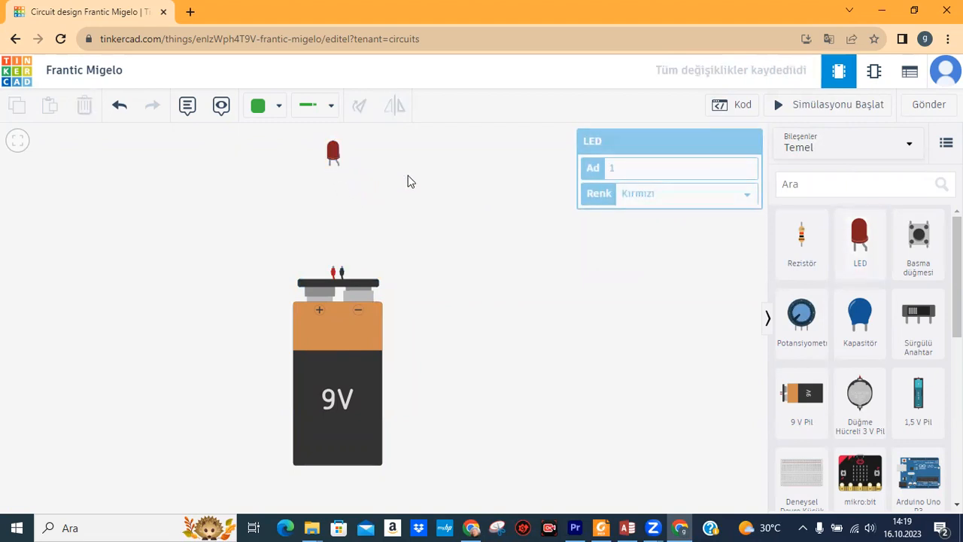
left_click(331, 154)
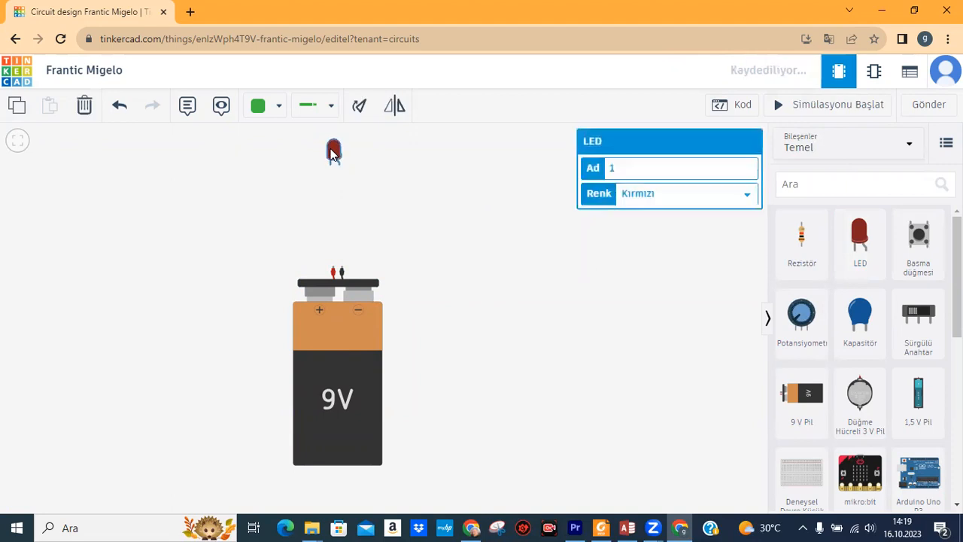
left_click(415, 172)
left_click(335, 153)
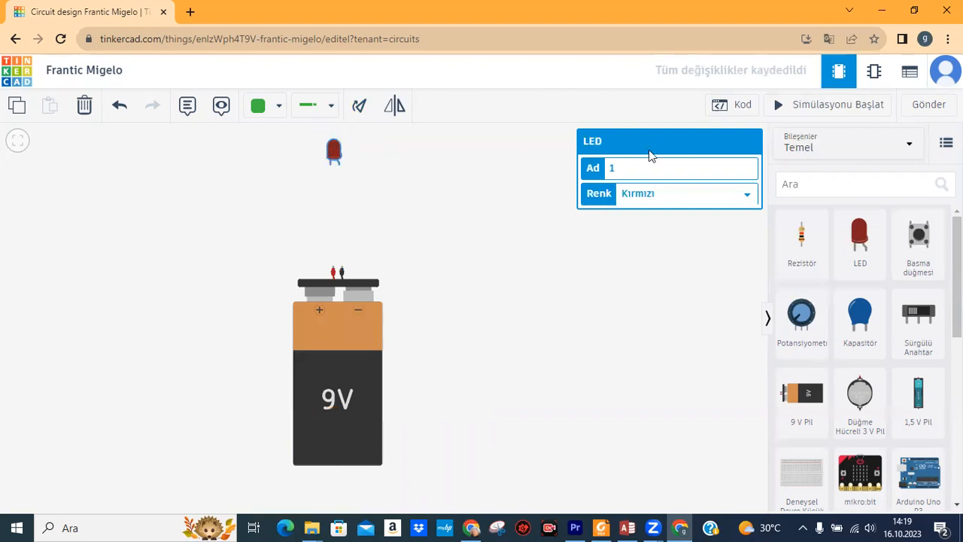
left_click(750, 197)
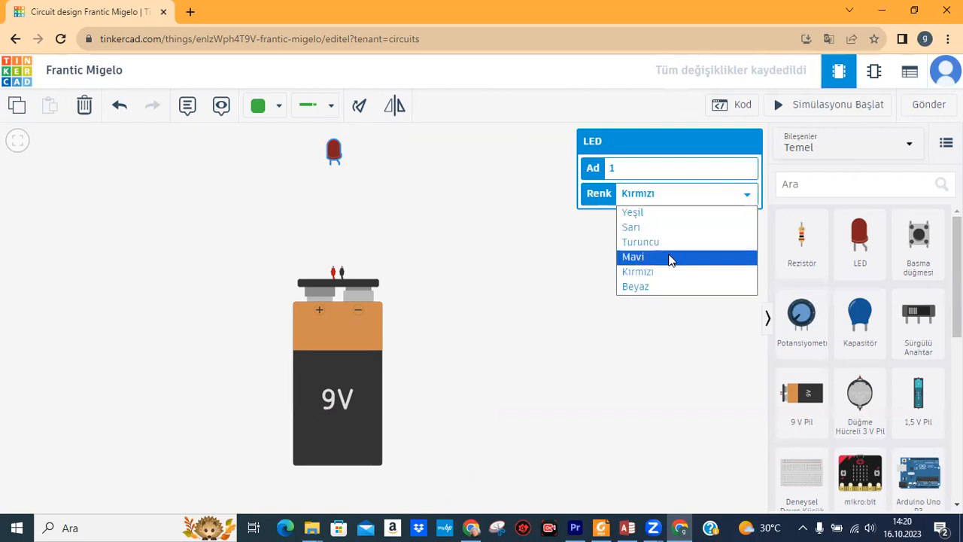
left_click(647, 227)
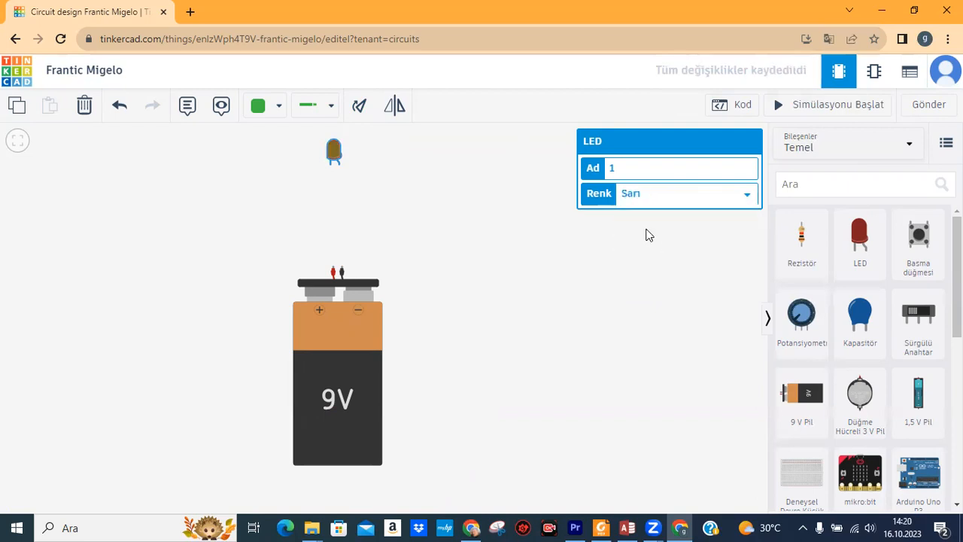
left_click(407, 184)
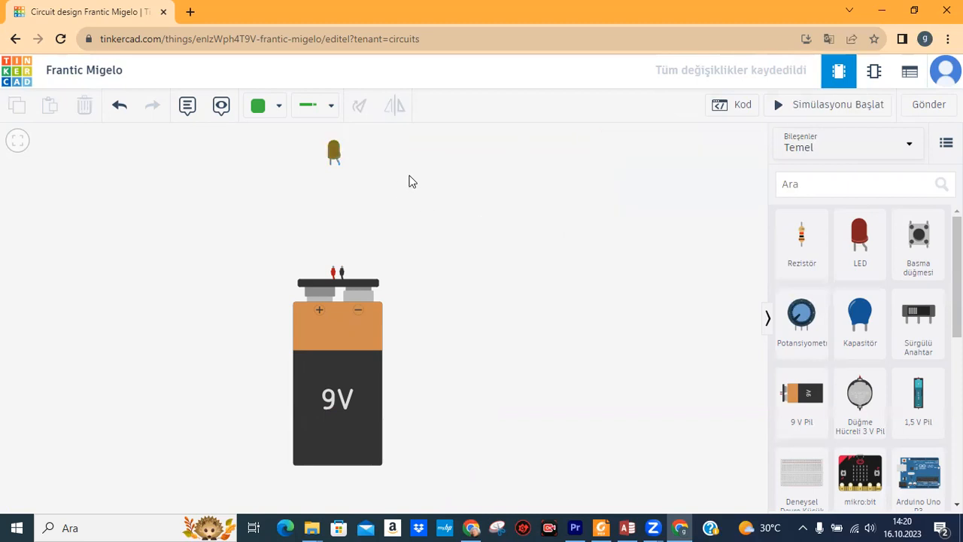
left_click(334, 157)
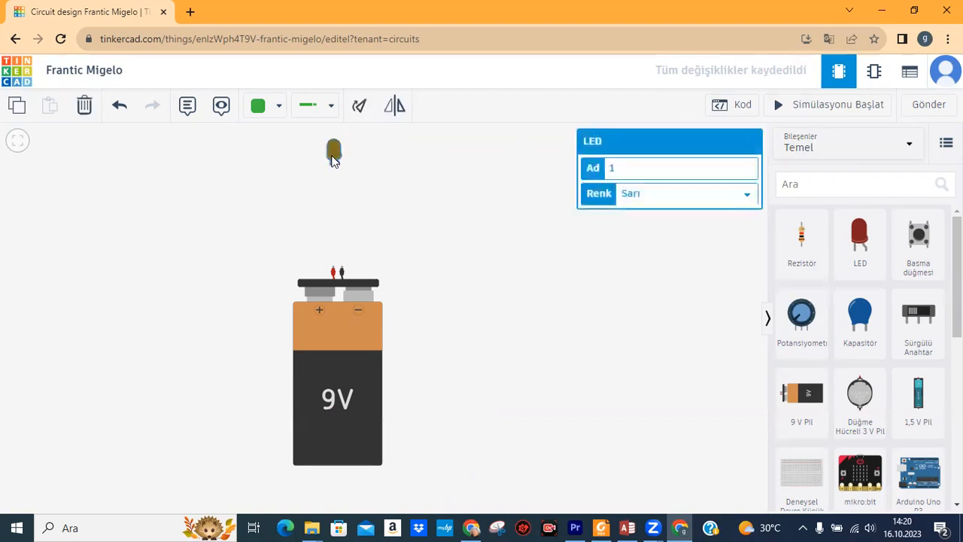
left_click(371, 168)
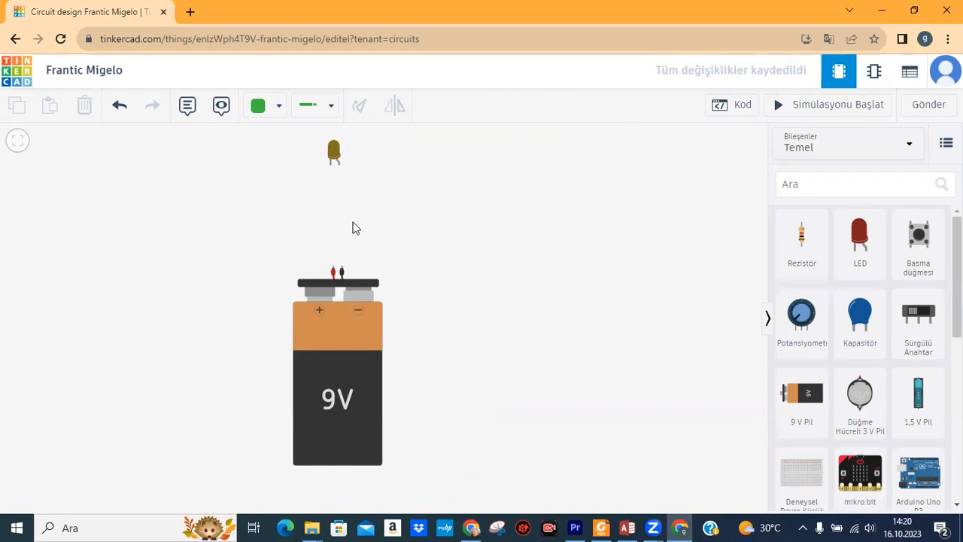
left_click(342, 393)
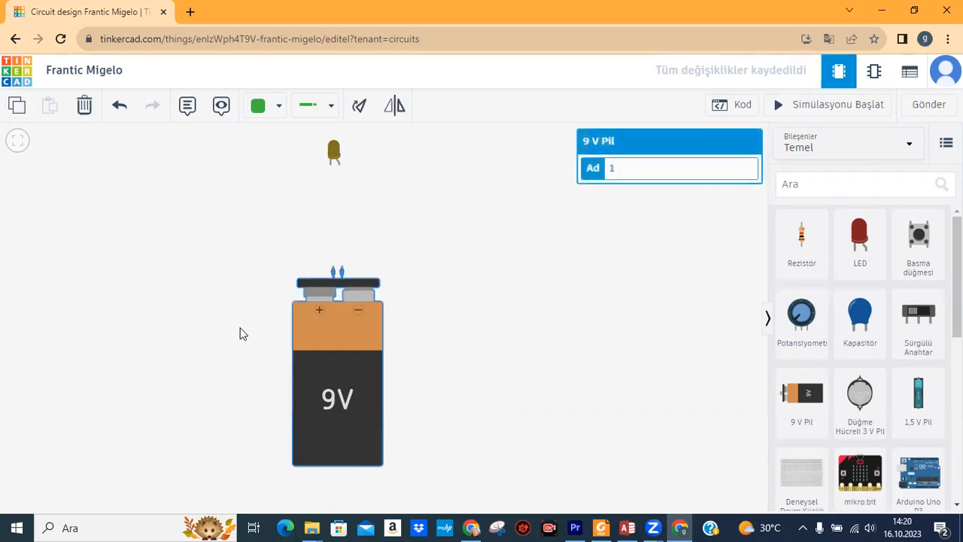
left_click(332, 150)
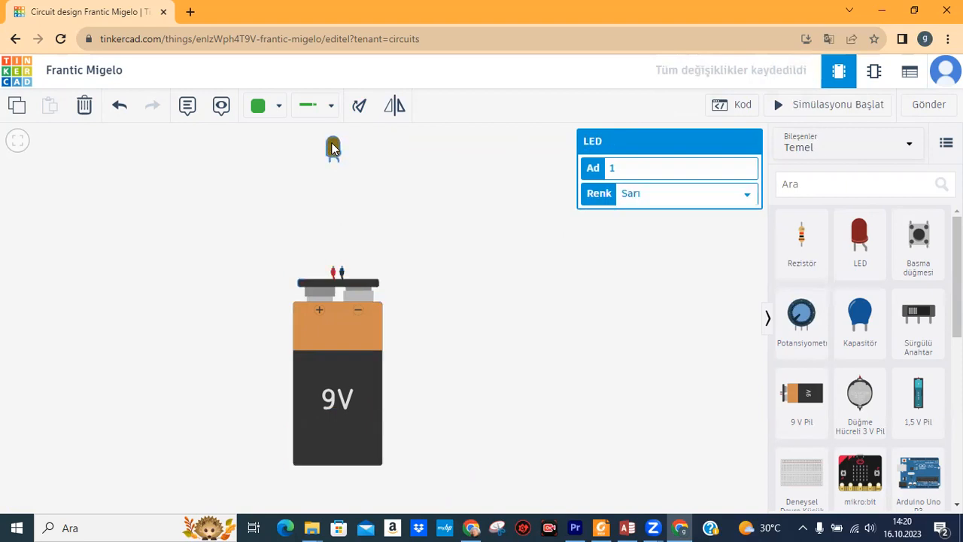
left_click(369, 159)
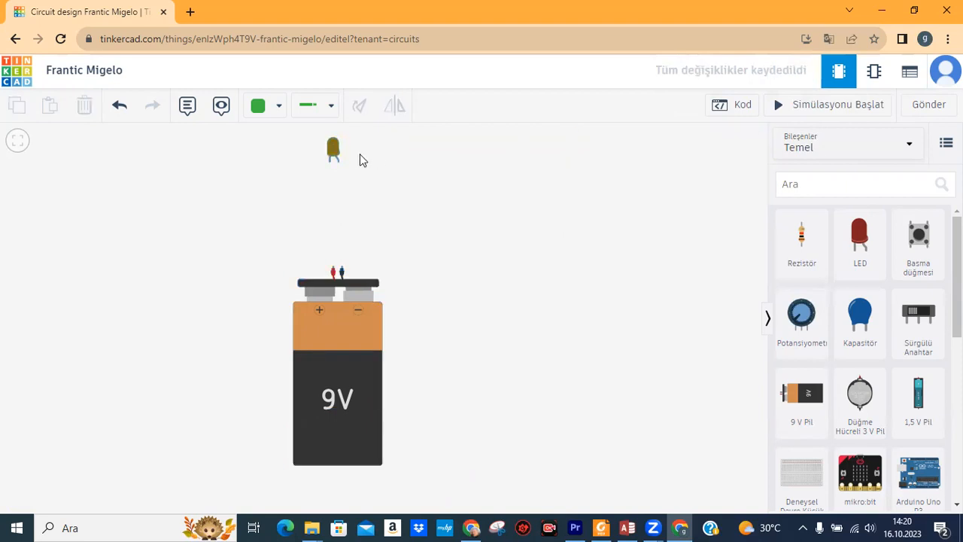
left_click(332, 149)
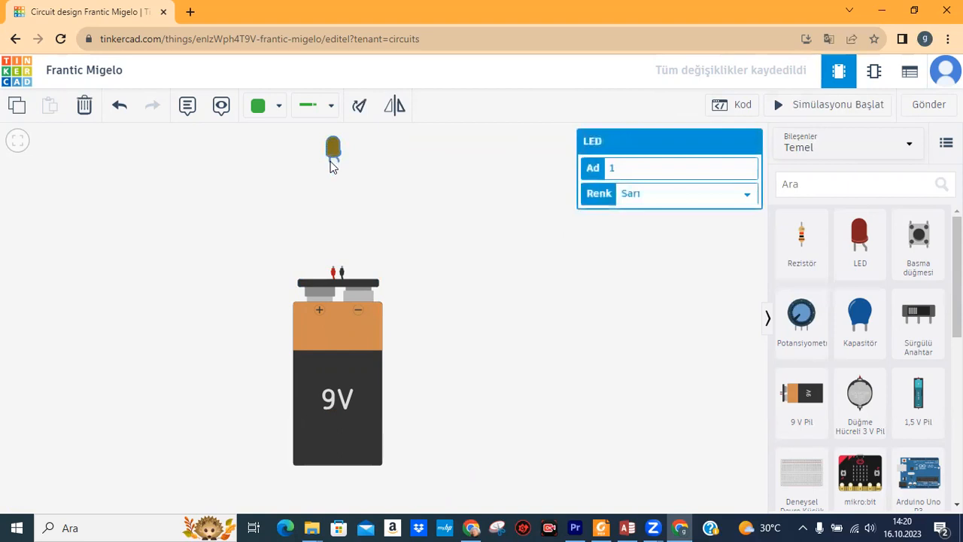
left_click(351, 169)
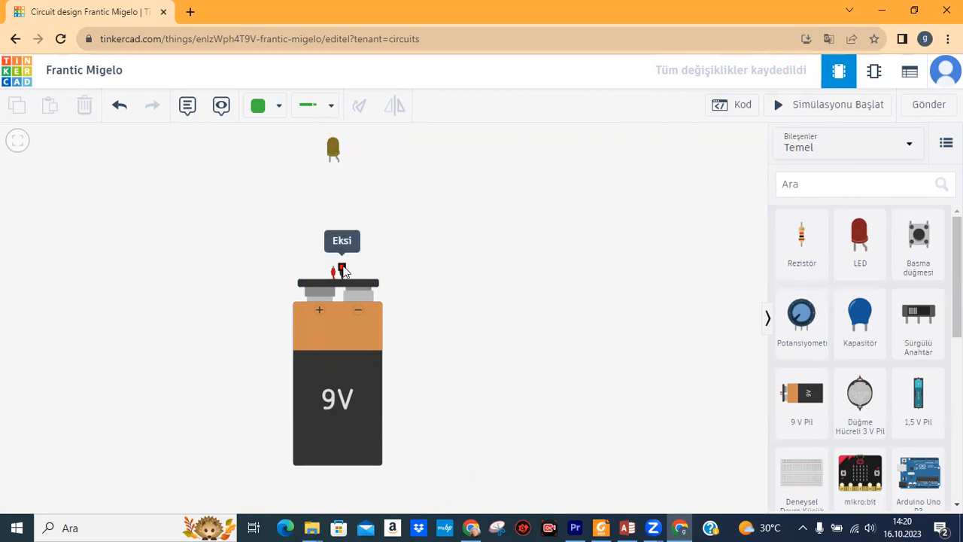
left_click(334, 147)
left_click(358, 158)
left_click(338, 164)
left_click(331, 163)
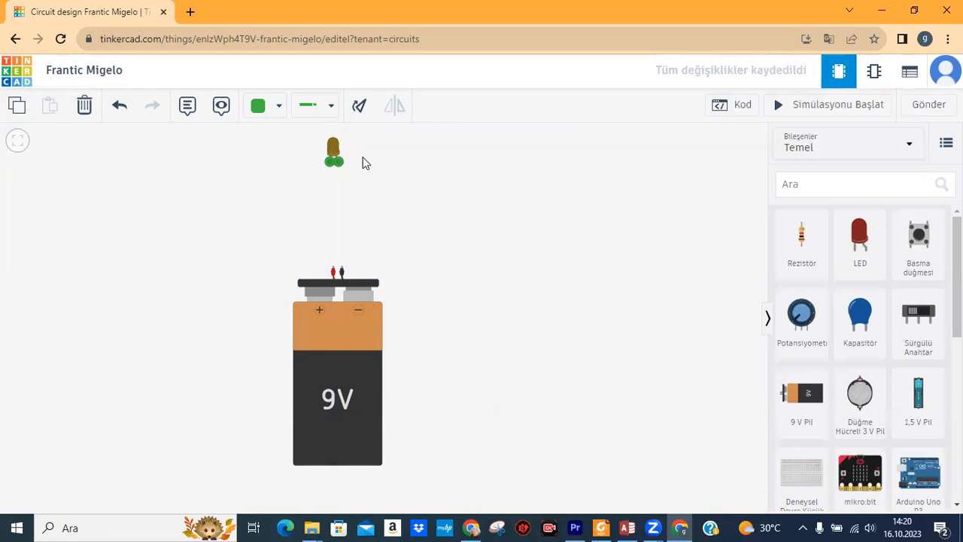
key("ctrl+z")
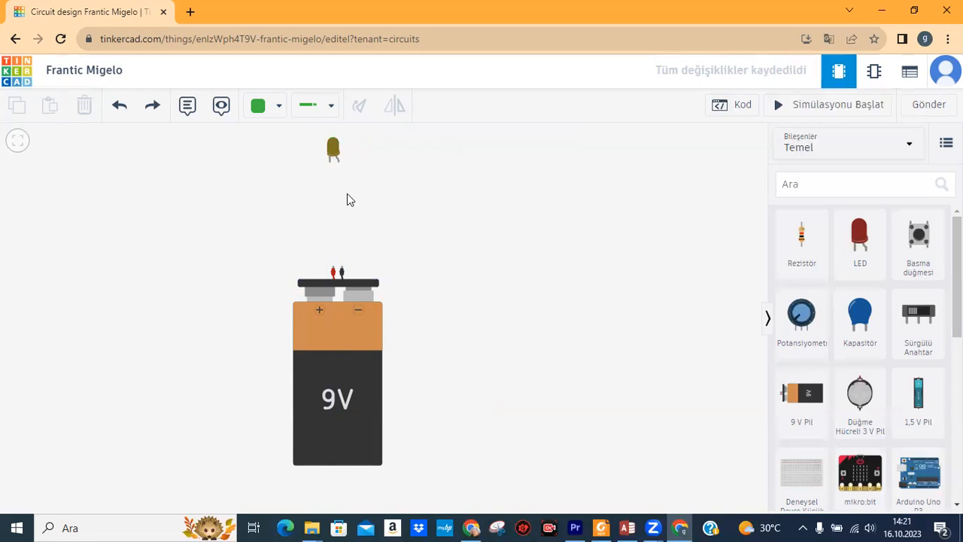
Keep the Normal wire type and draw a first cathode wire, undoing an accidental LED move.
left_click(334, 107)
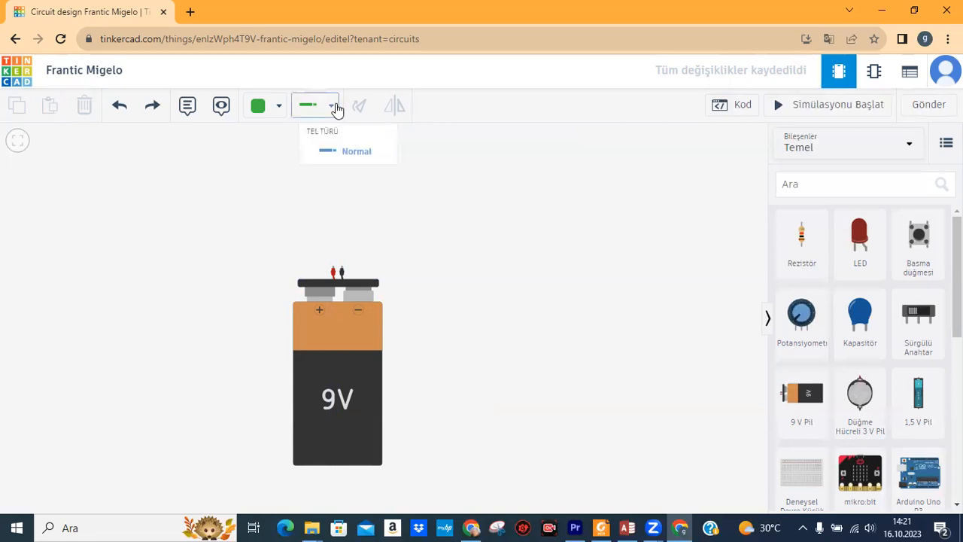
left_click(337, 157)
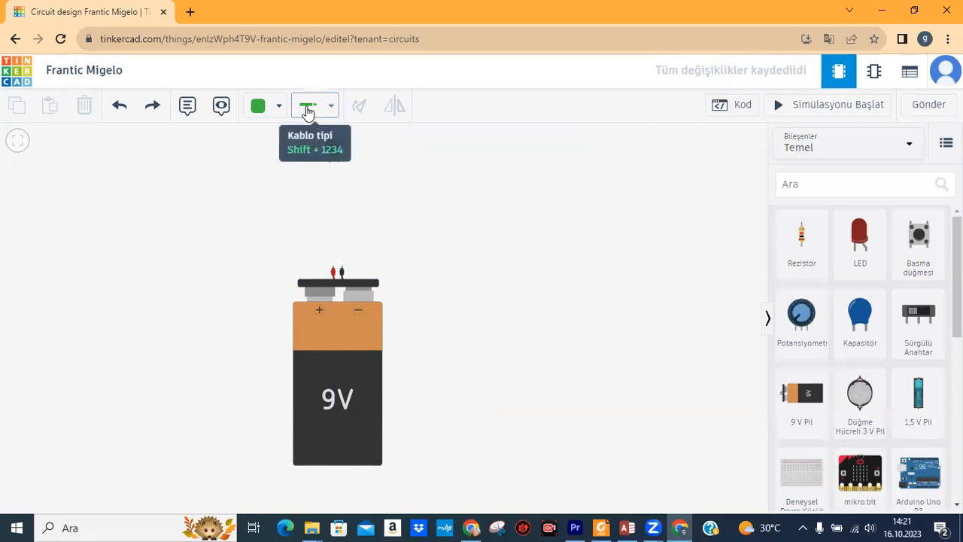
left_click(333, 109)
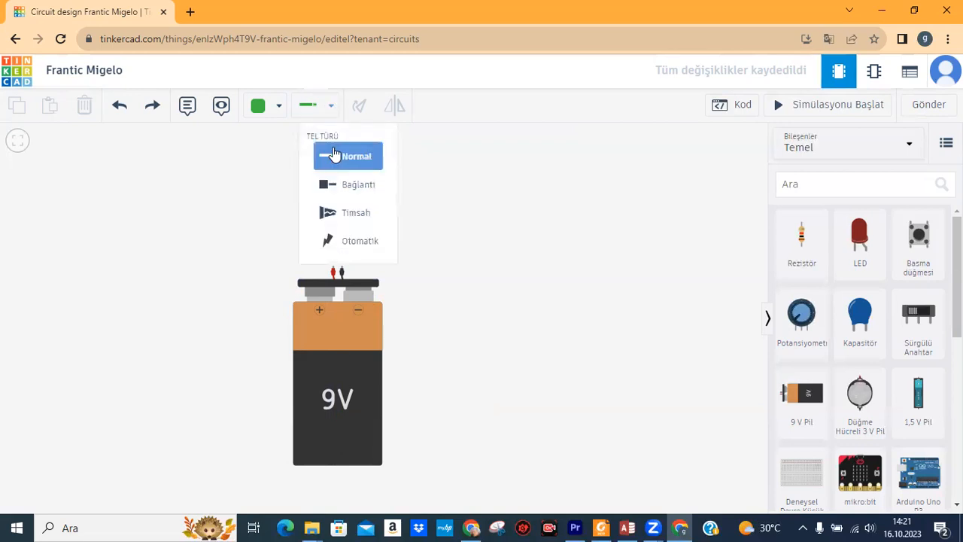
left_click(335, 154)
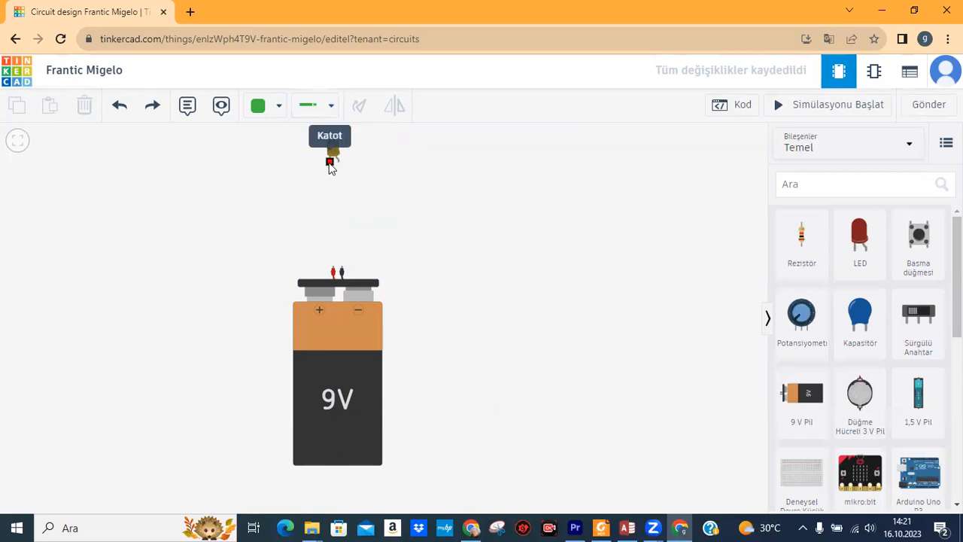
left_click(331, 164)
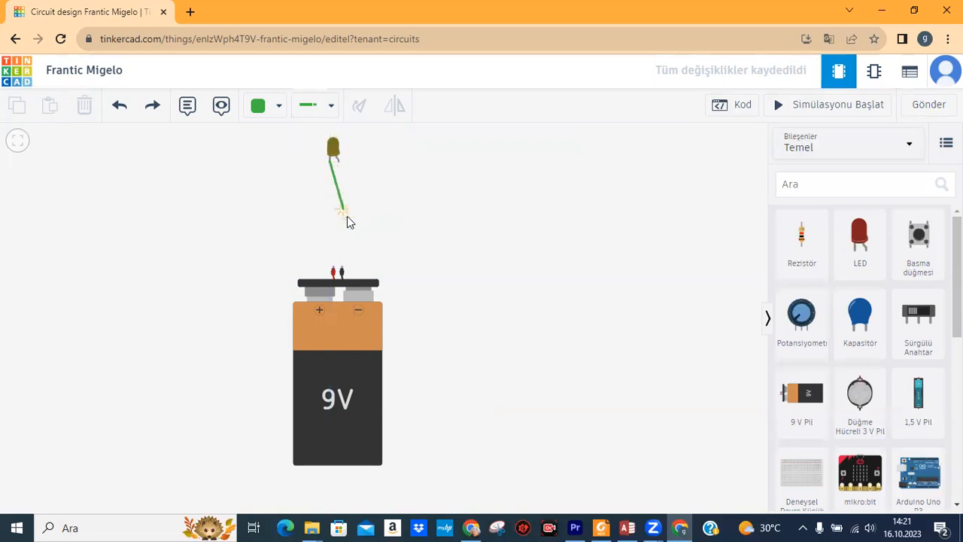
left_click(342, 274)
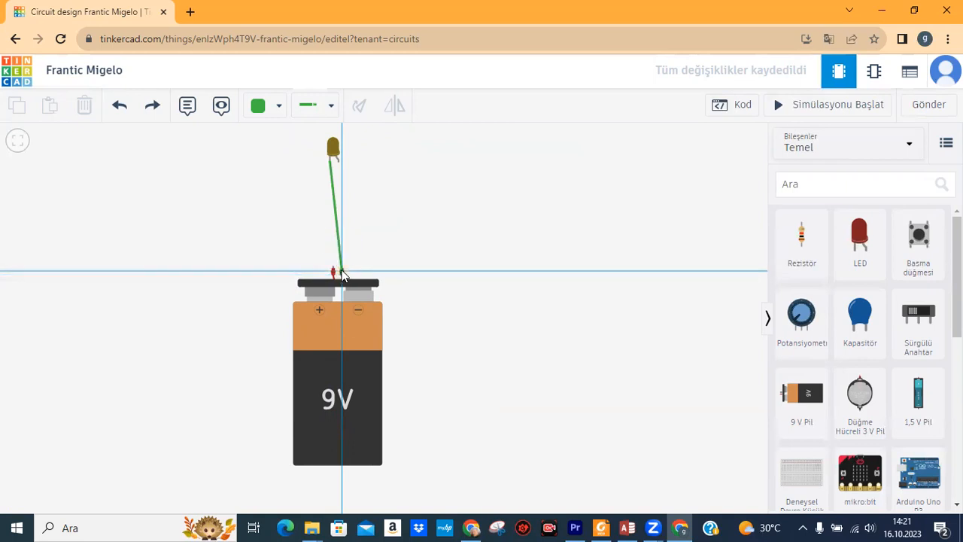
left_click(342, 275)
left_click(120, 106)
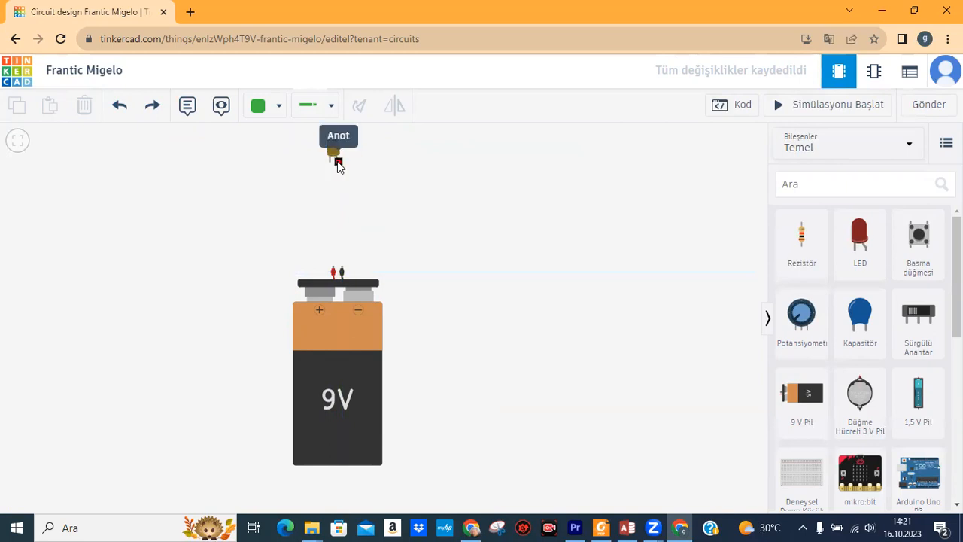
left_click_drag(336, 164, 335, 238)
key("ctrl+z")
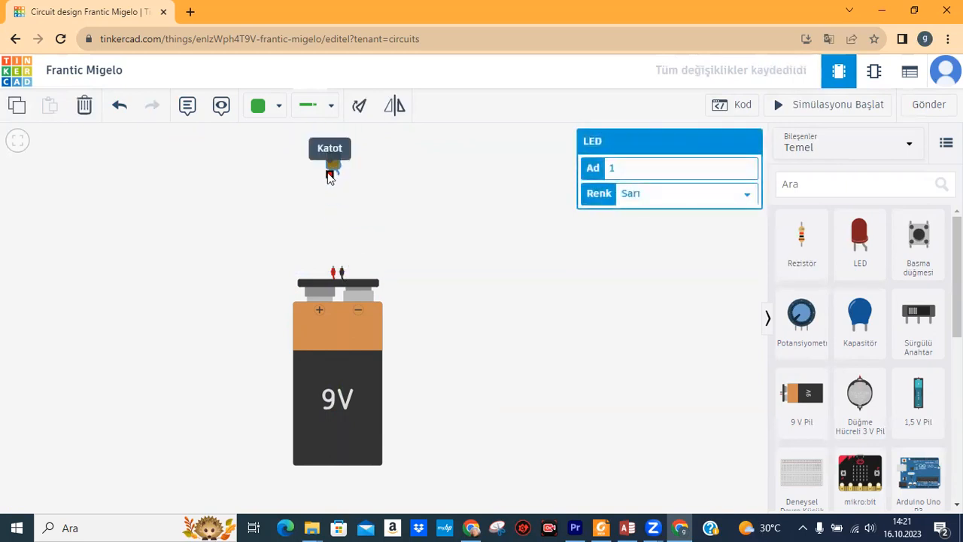
Wire the LED cathode to the battery's − terminal and the anode to its + terminal.
left_click(331, 173)
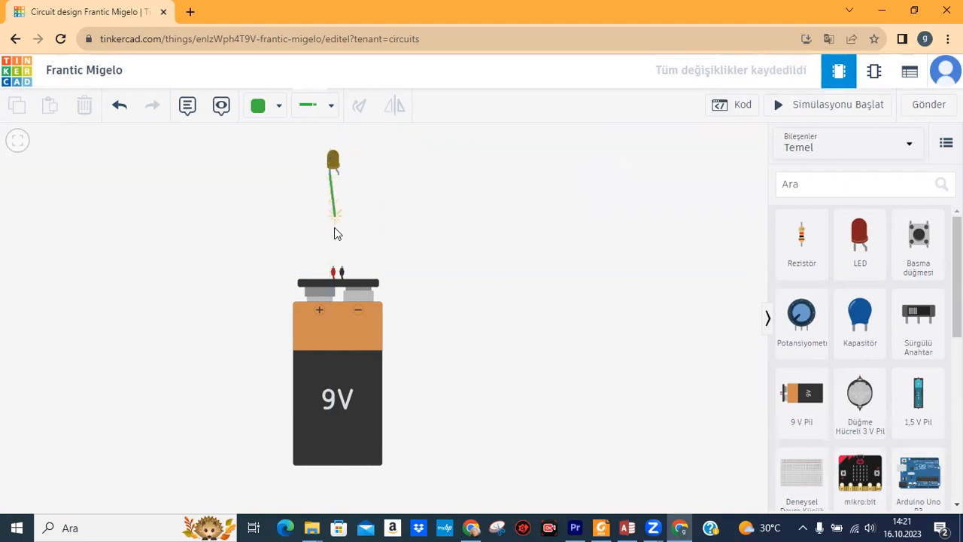
left_click(342, 268)
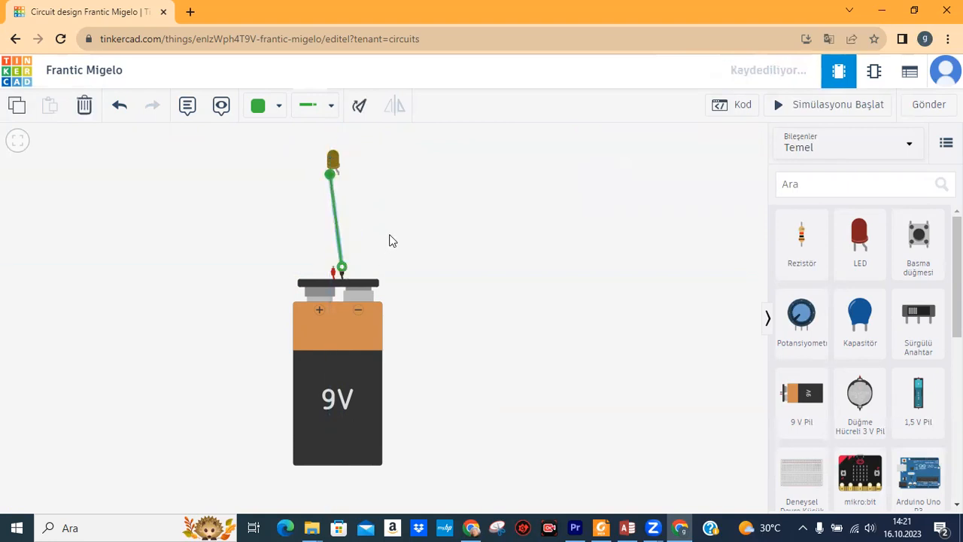
left_click(336, 173)
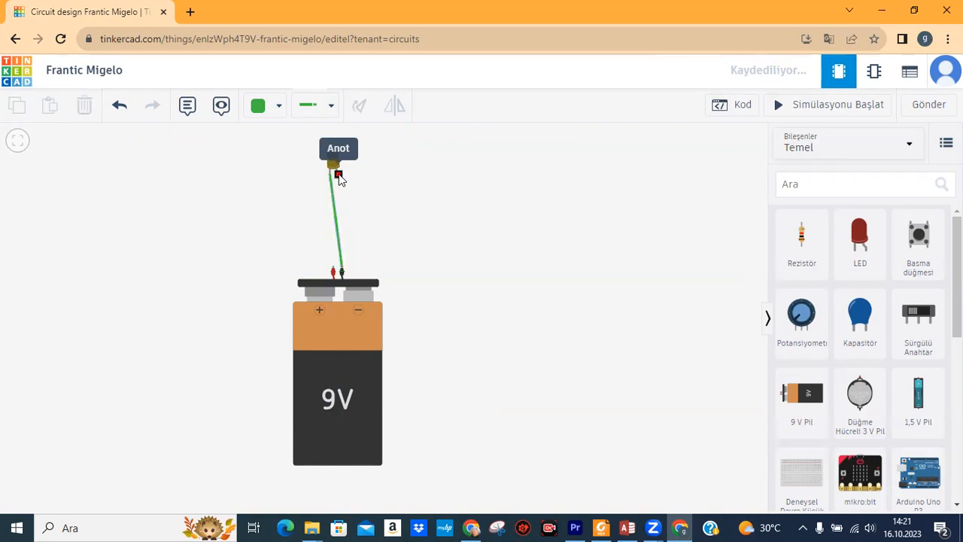
left_click(333, 271)
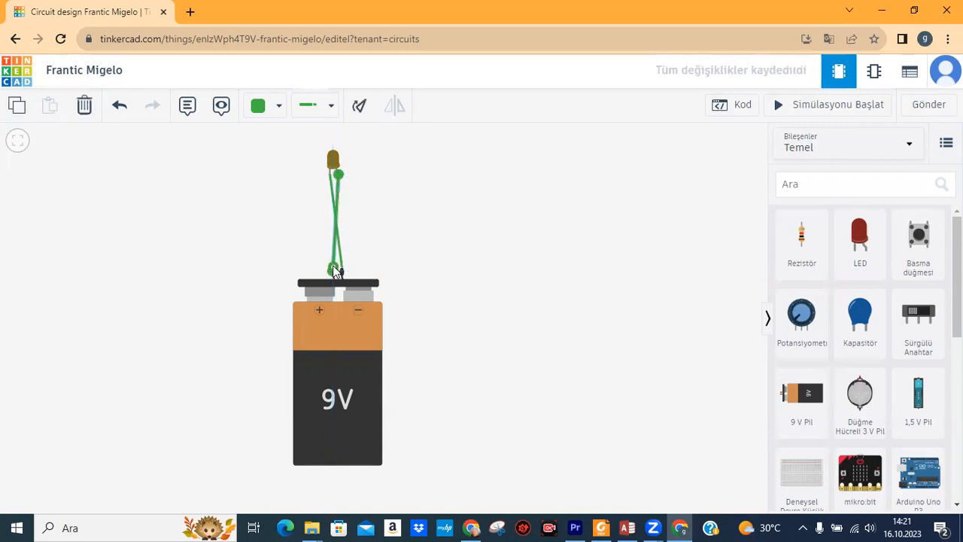
left_click(274, 256)
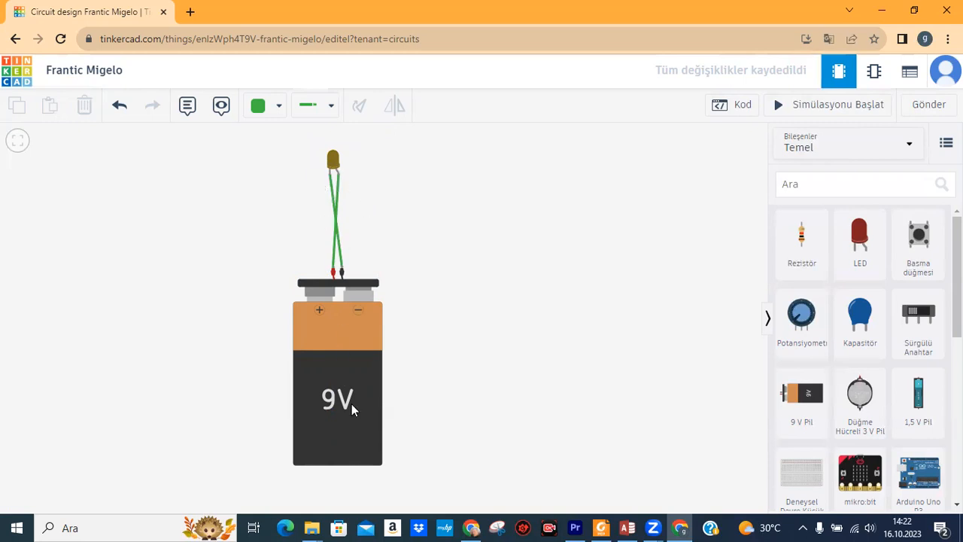
Select the 9 V battery to show its properties.
left_click(352, 369)
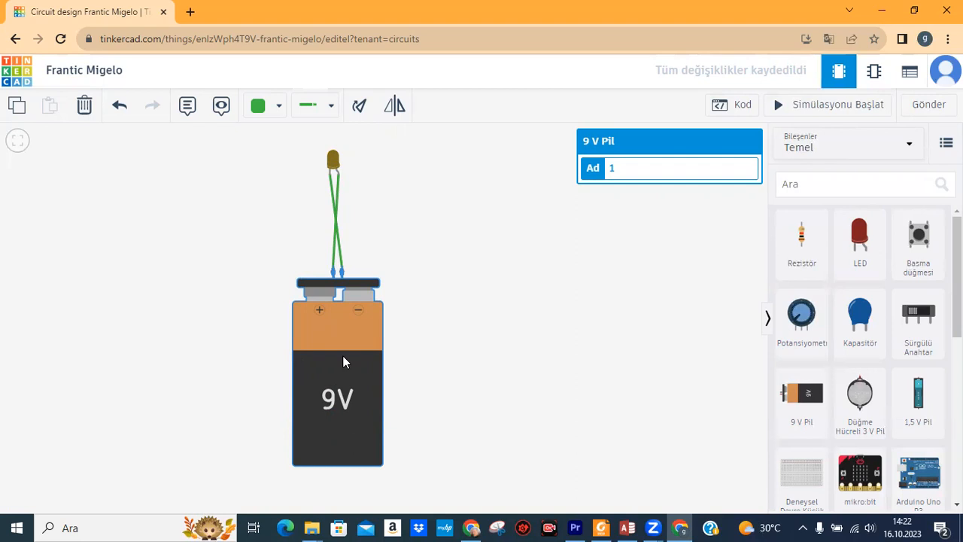
Mirror the battery so − is left and + right, then delete the crossed anode wire.
left_click(396, 107)
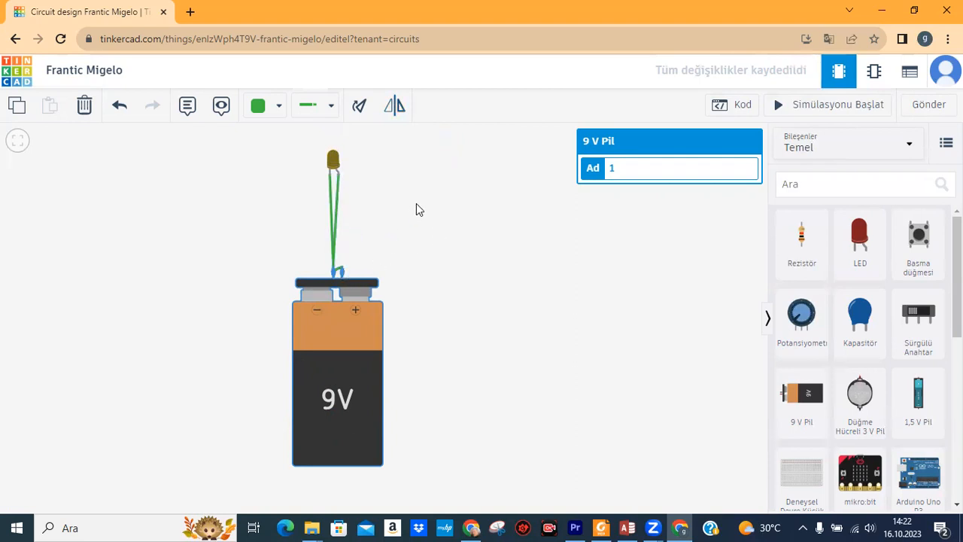
left_click(339, 204)
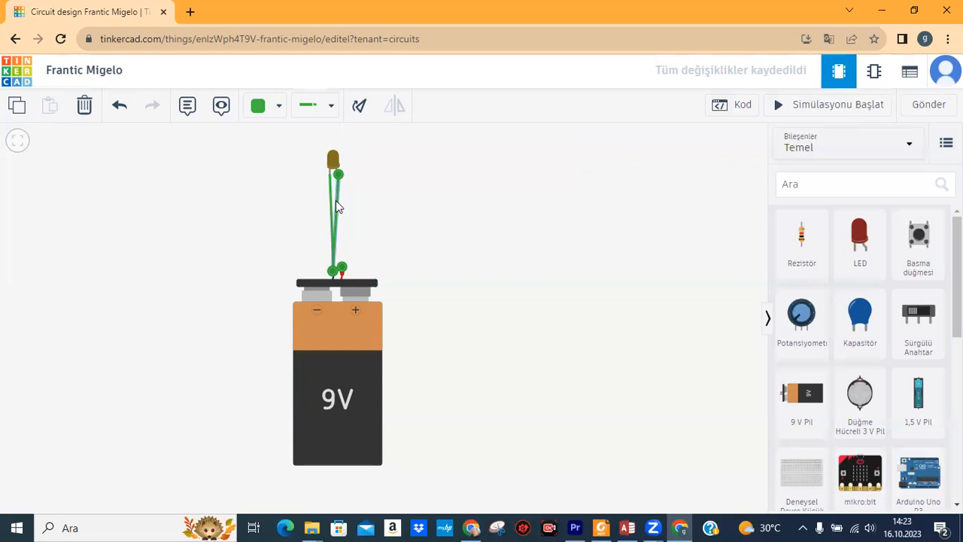
left_click(82, 108)
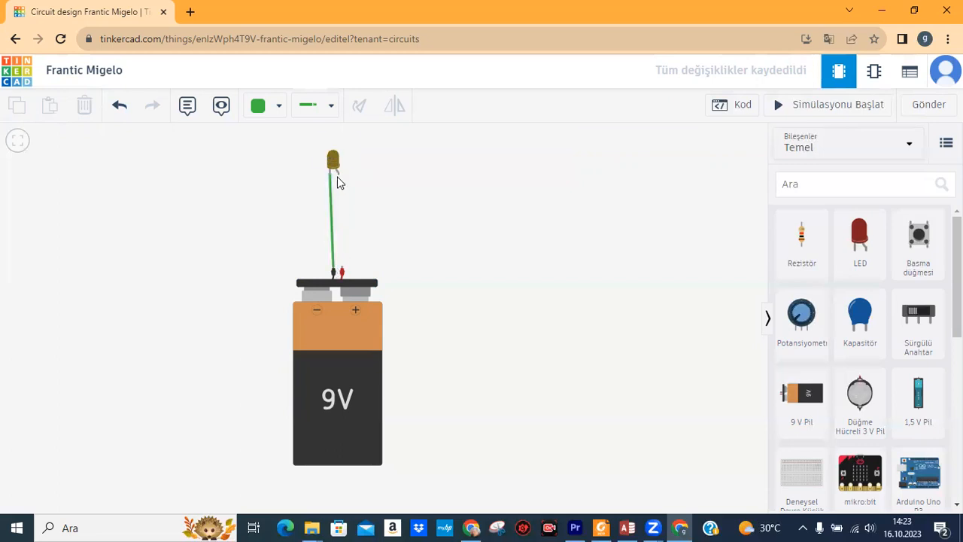
Draw a new wire from the LED's anode to the battery's + terminal.
left_click(339, 179)
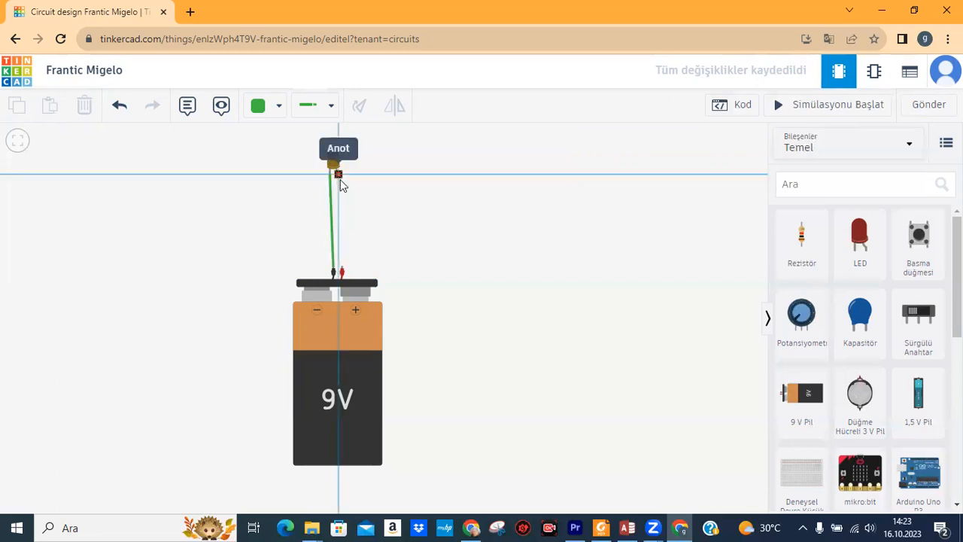
left_click(343, 271)
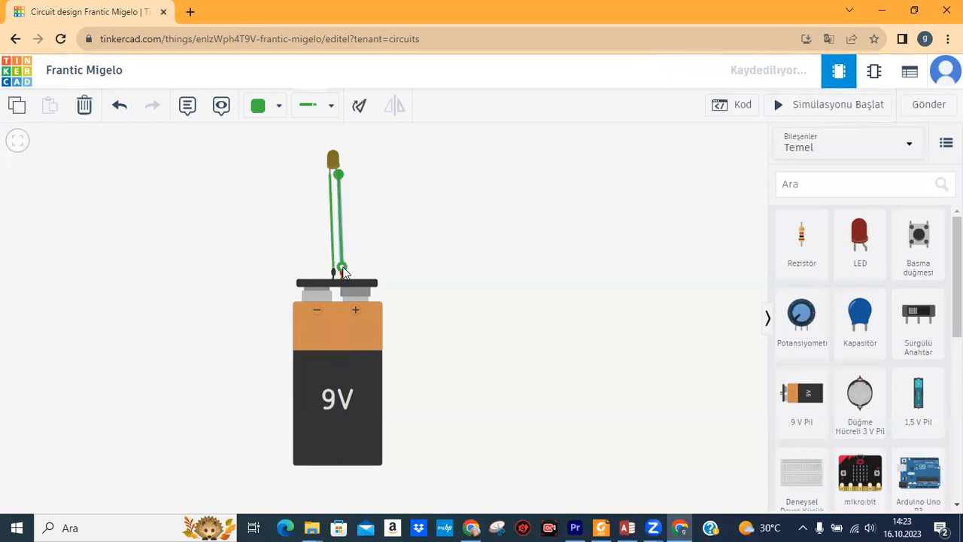
left_click(396, 198)
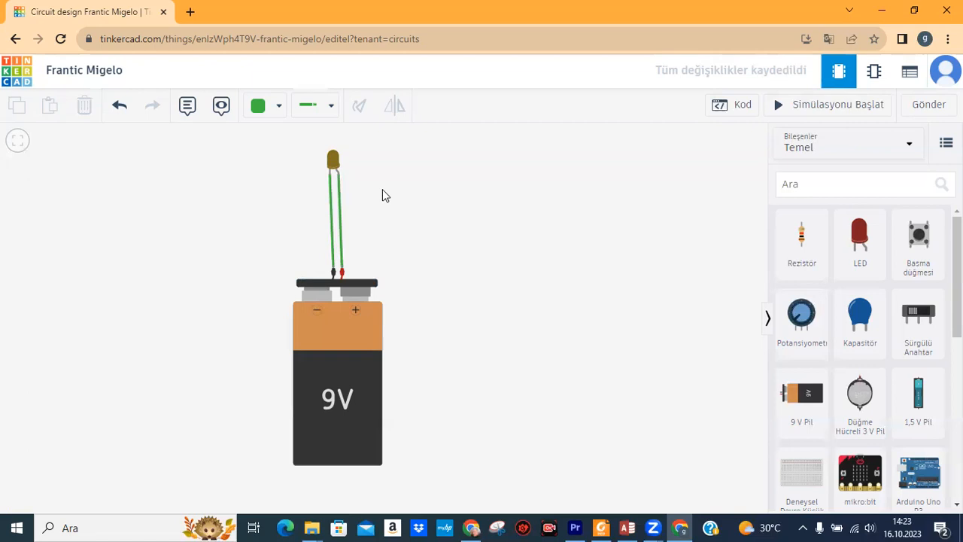
left_click(340, 209)
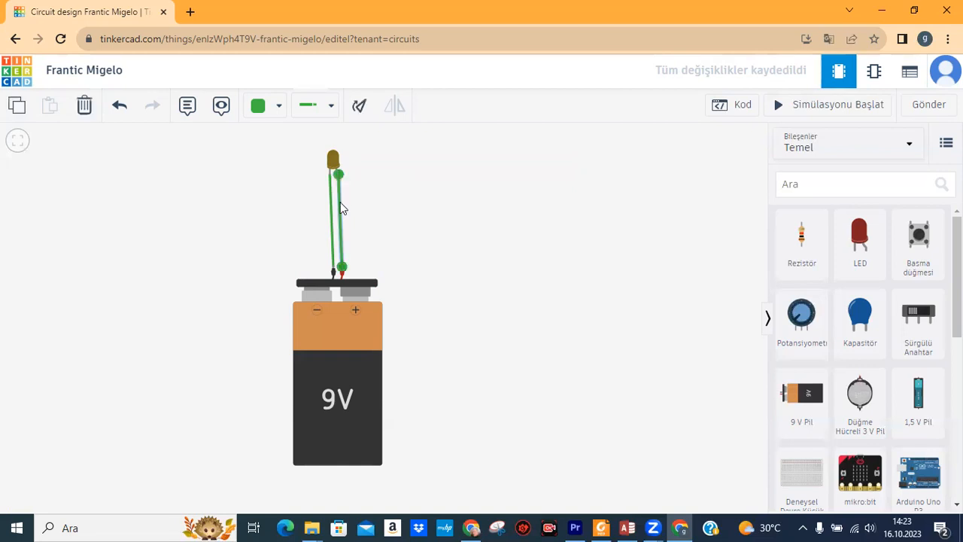
Colour the anode wire Kırmızı (red) and the cathode wire Siyah (black).
left_click(277, 113)
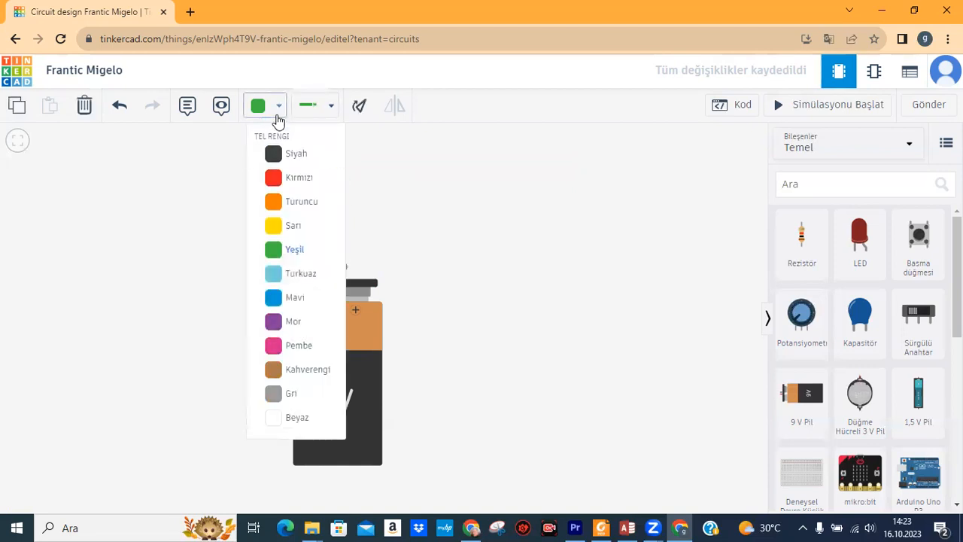
left_click(280, 179)
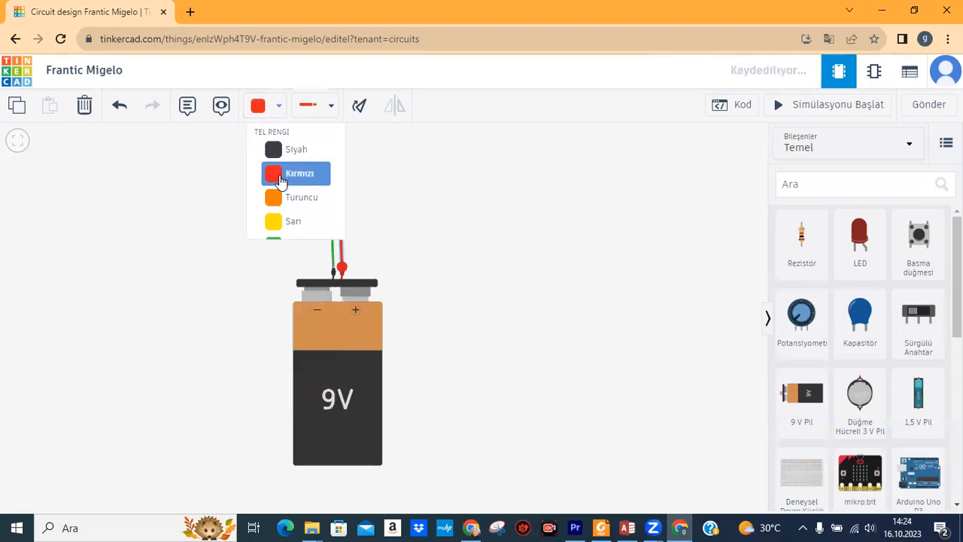
left_click(399, 189)
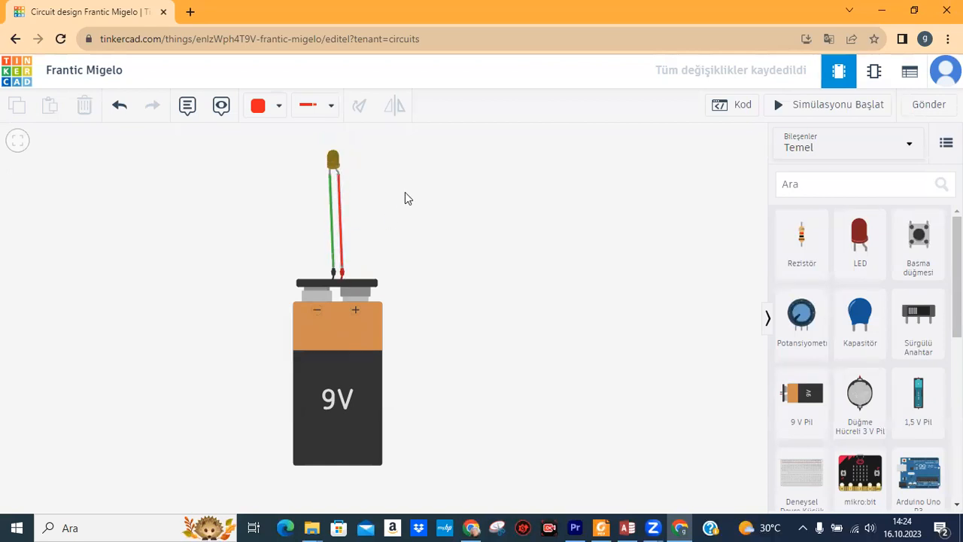
left_click(331, 190)
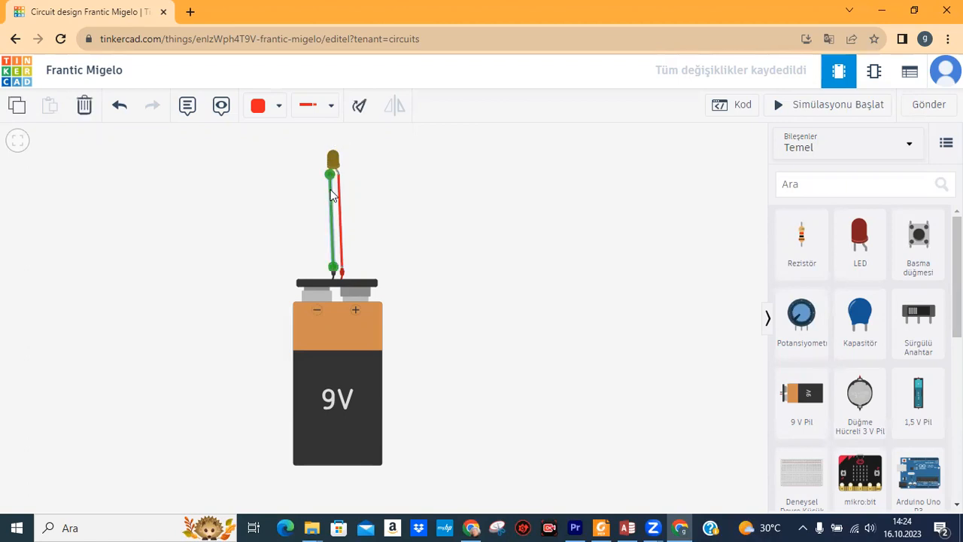
left_click(279, 108)
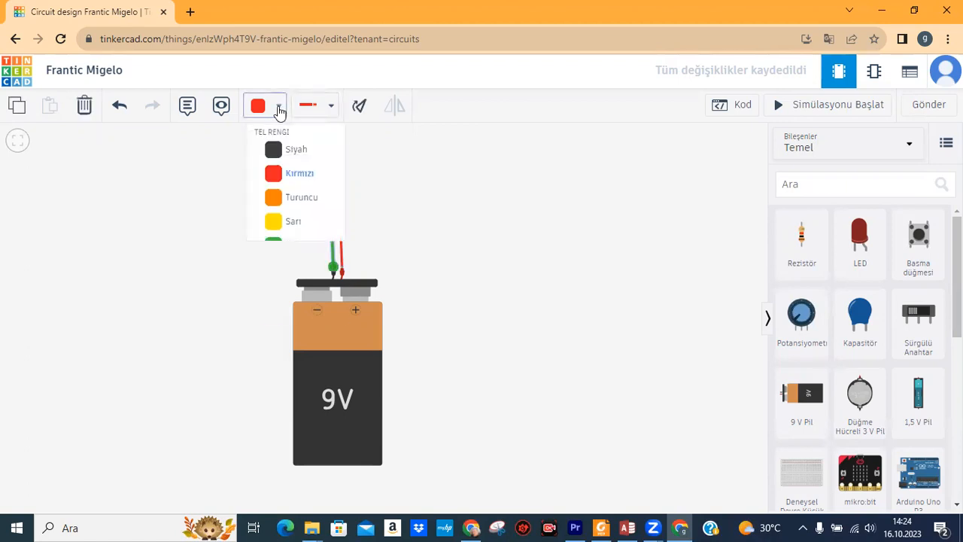
left_click(290, 158)
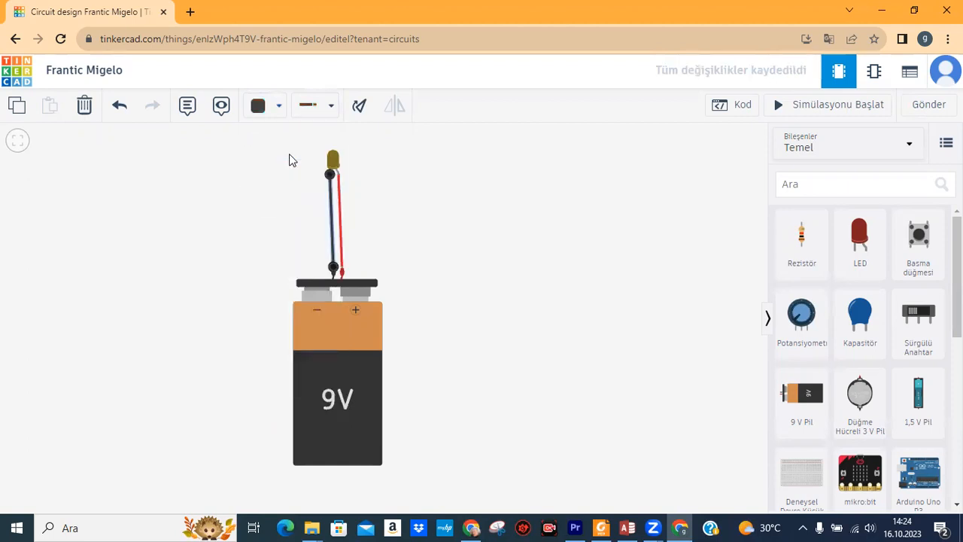
left_click(292, 160)
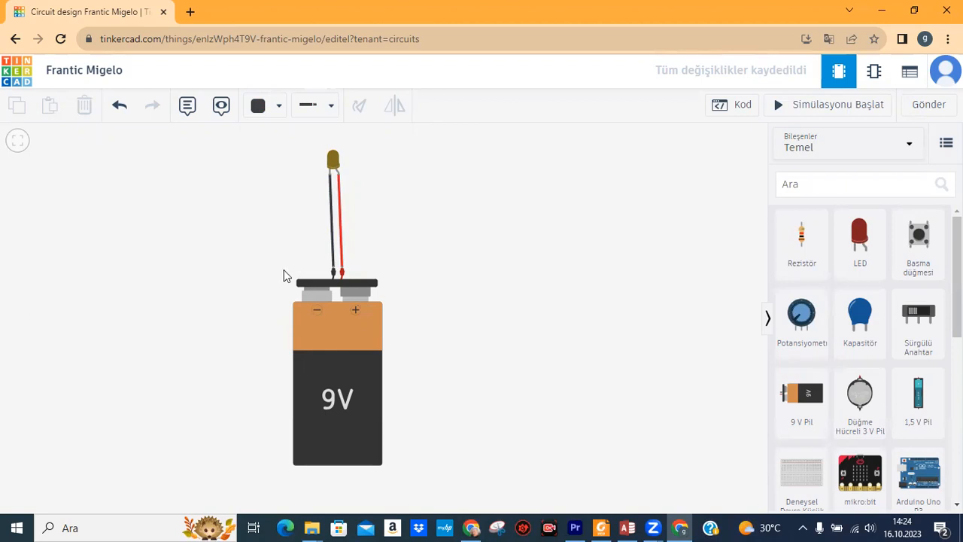
Run the simulation and read the LED warning: 915 mA against a 20 mA maximum.
left_click(799, 109)
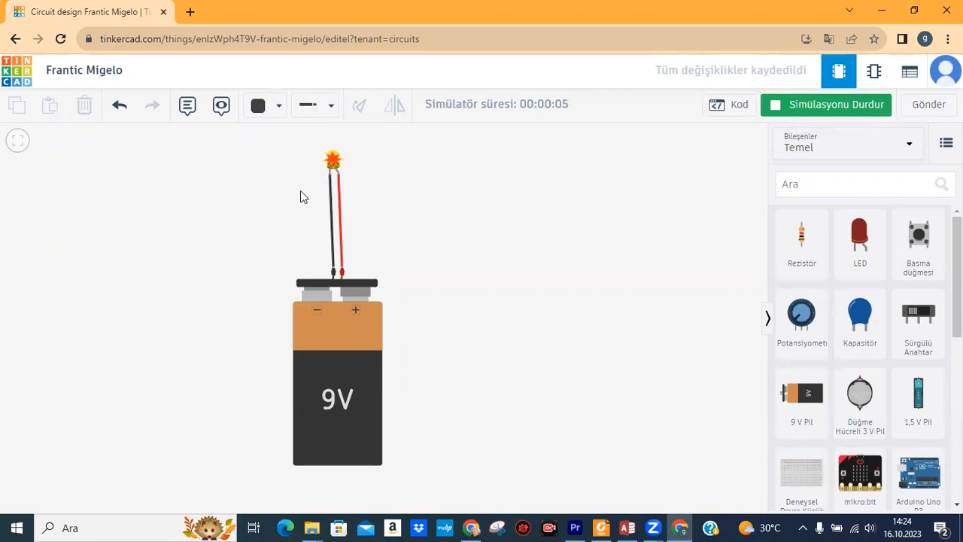
mouse_move(334, 161)
left_click(340, 347)
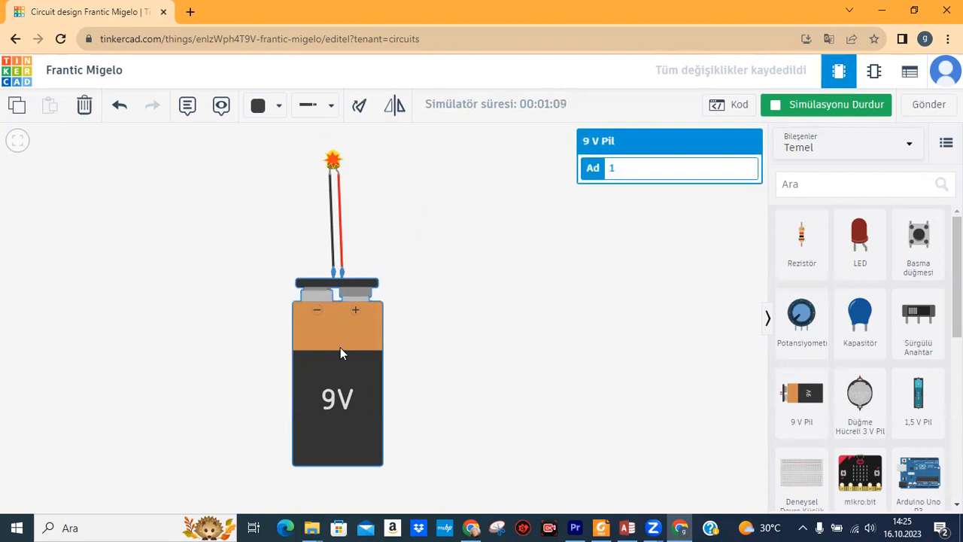
Replace the 9 V battery with a single 1.5 V AA battery placed below the LED.
left_click(86, 108)
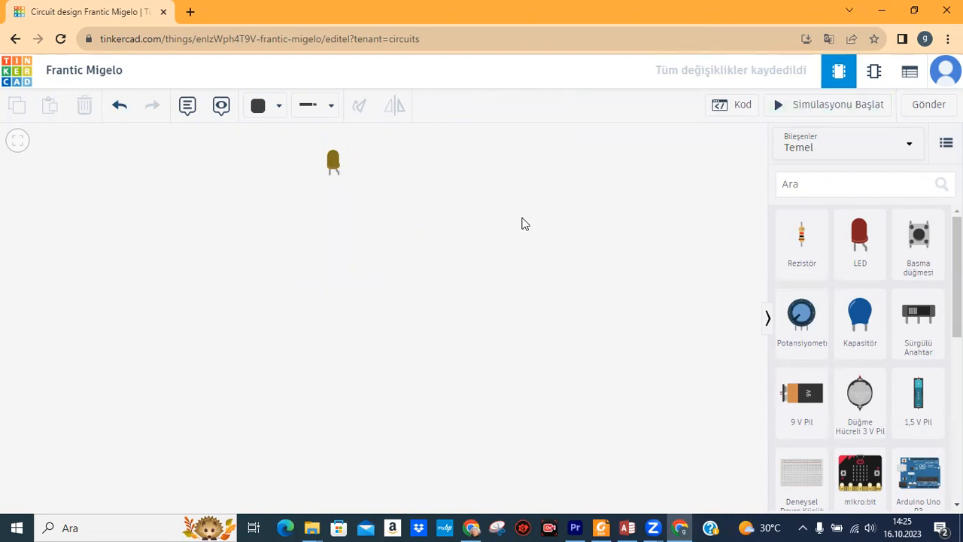
left_click_drag(919, 401, 336, 253)
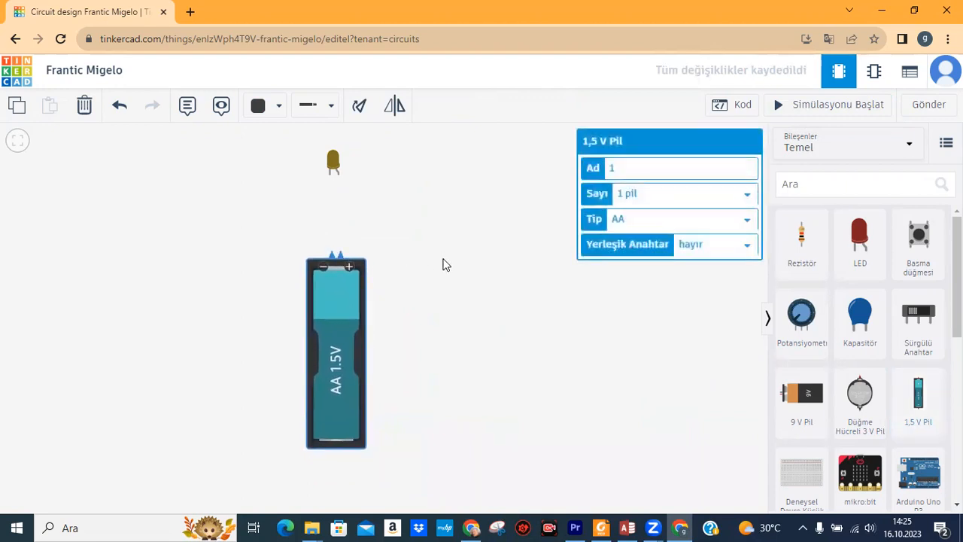
left_click(444, 265)
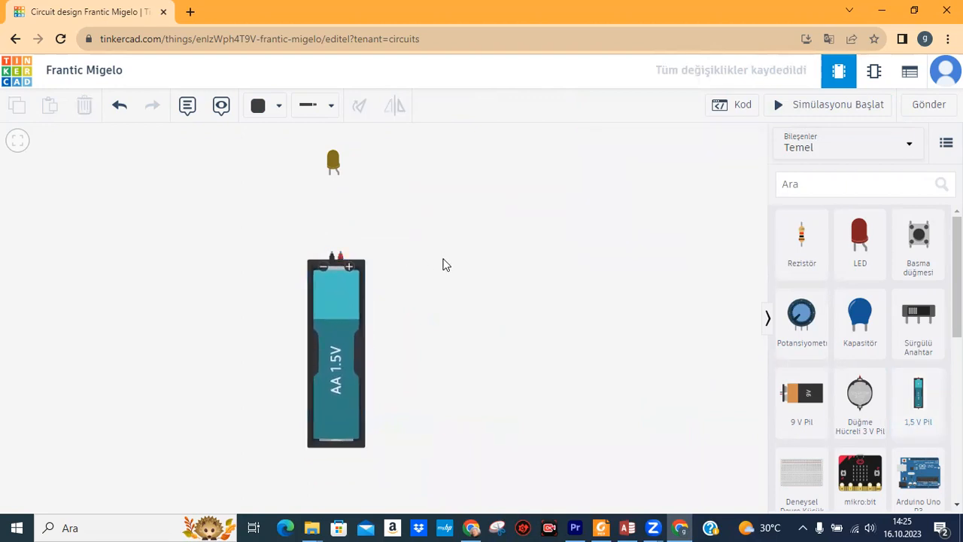
left_click(329, 303)
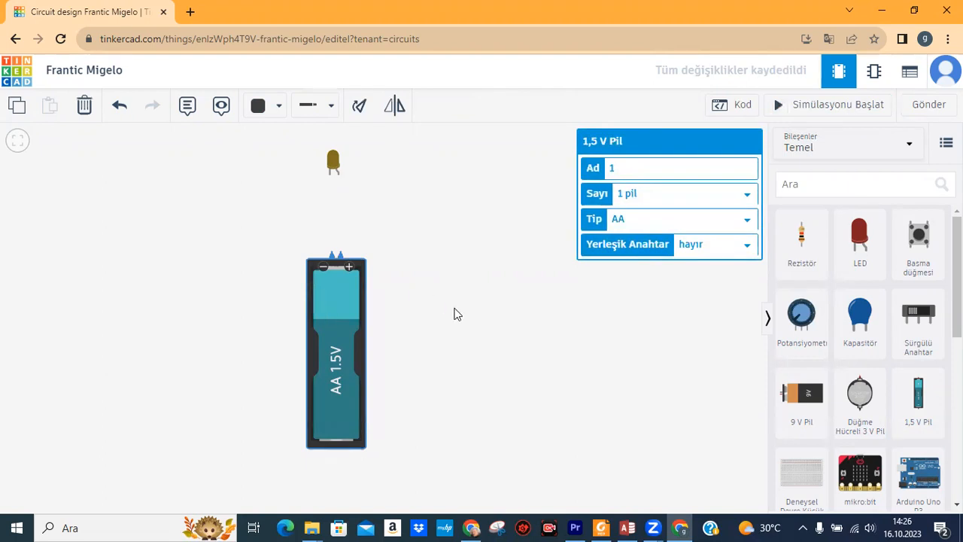
left_click(454, 314)
Wire the battery's negative terminal to the LED cathode.
left_click(343, 289)
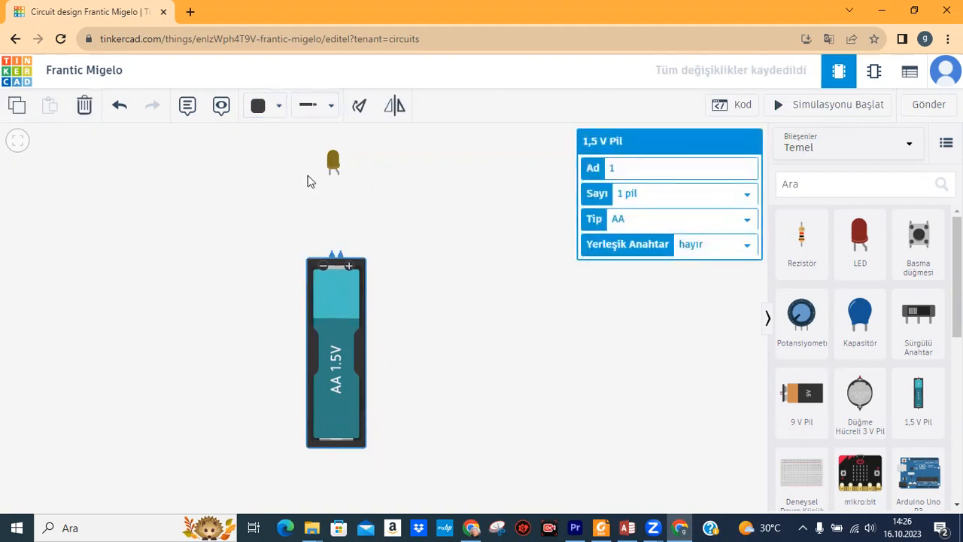
left_click(332, 255)
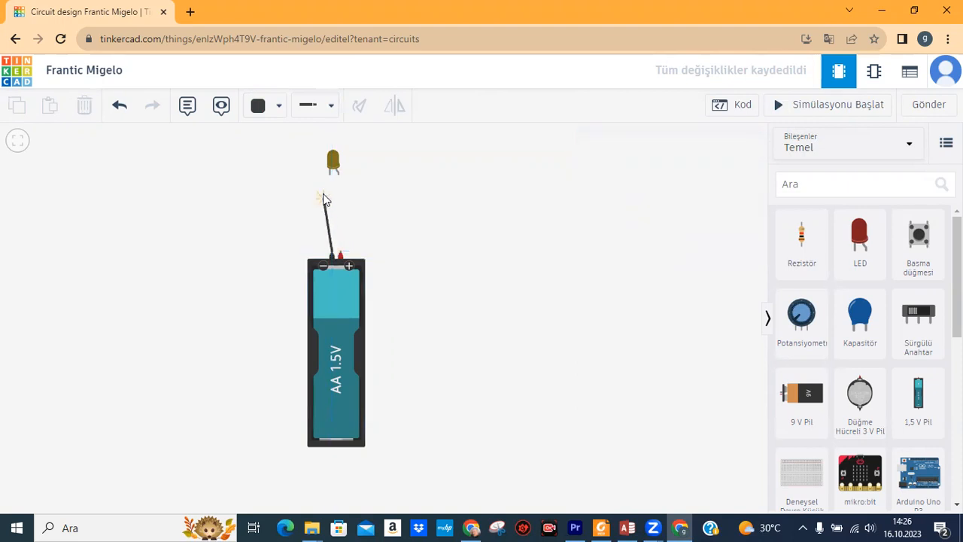
left_click(330, 175)
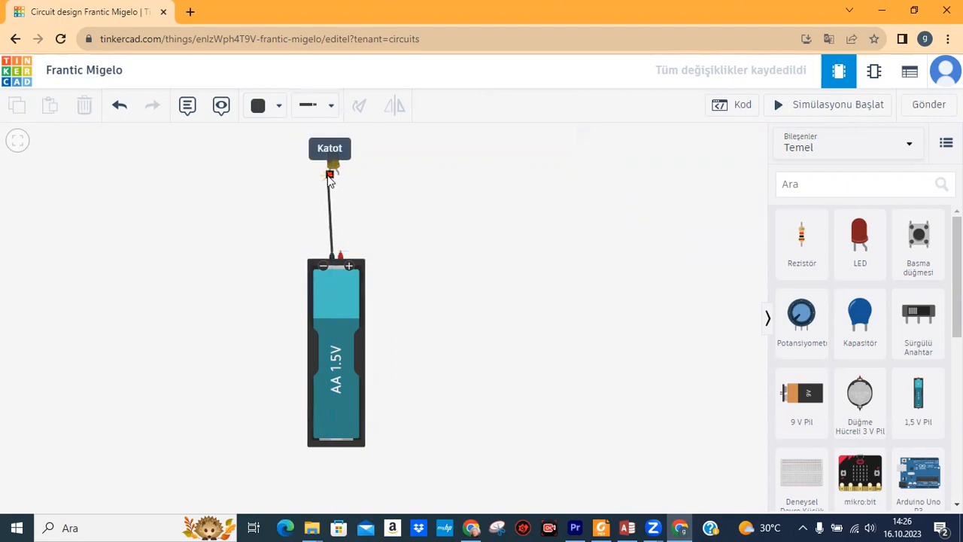
left_click(329, 174)
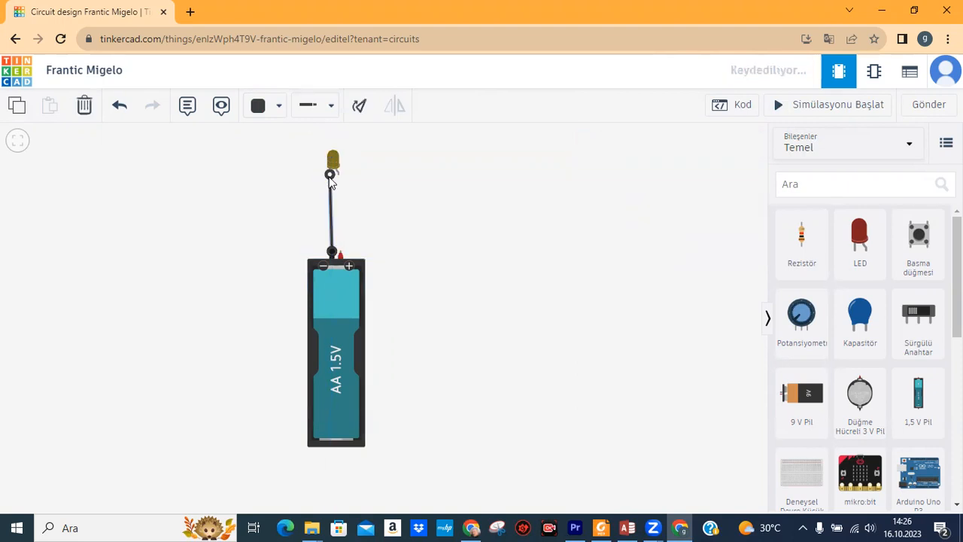
Wire the battery's positive terminal to the LED anode and make that wire red (Kırmızı).
left_click(344, 258)
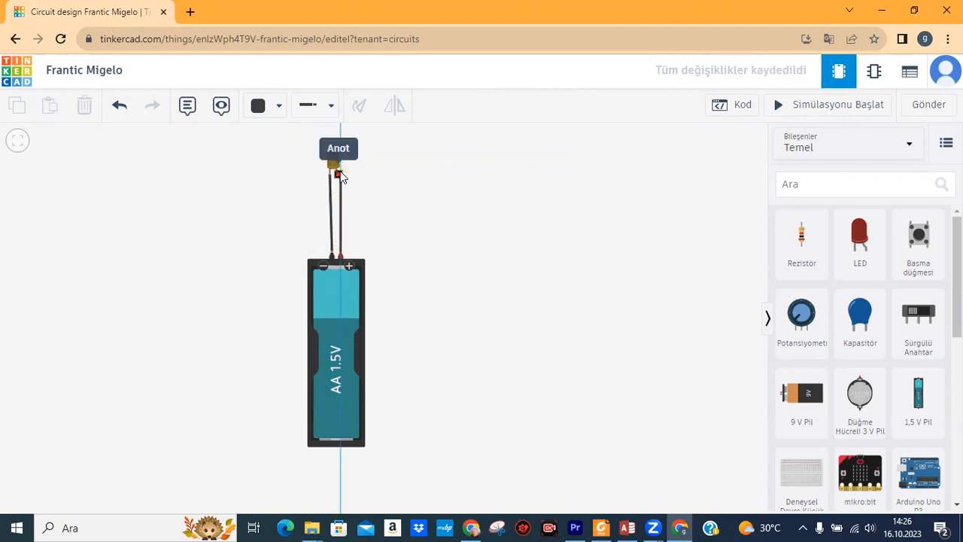
left_click(340, 175)
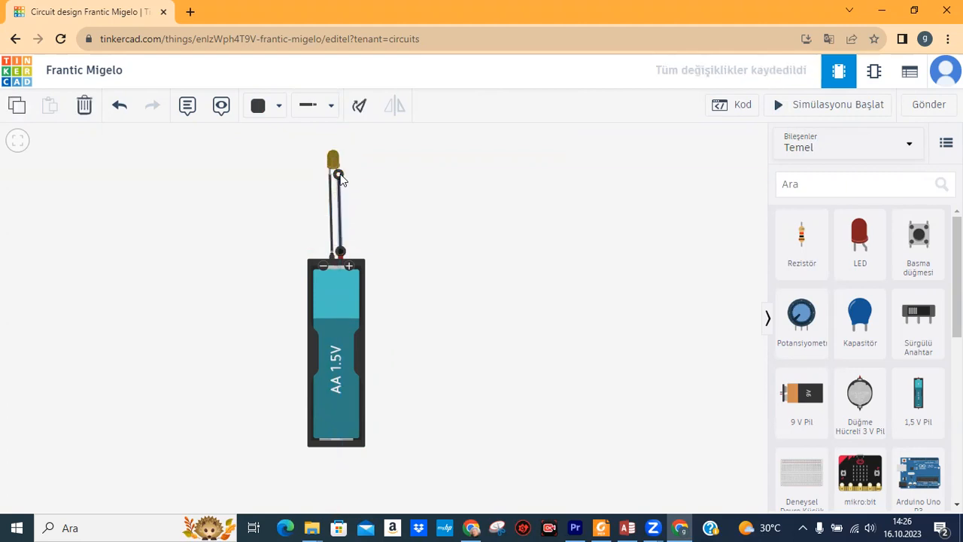
left_click(332, 113)
left_click(271, 113)
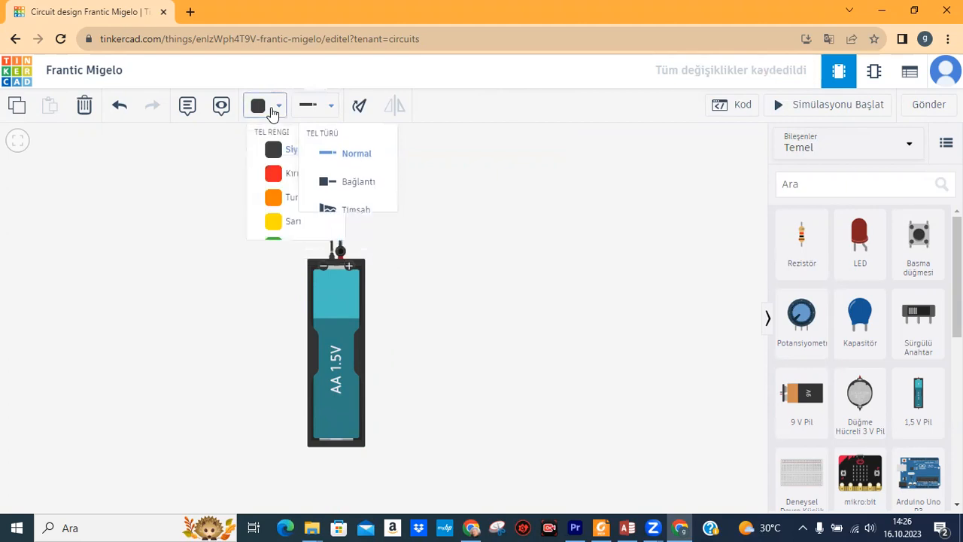
left_click(280, 181)
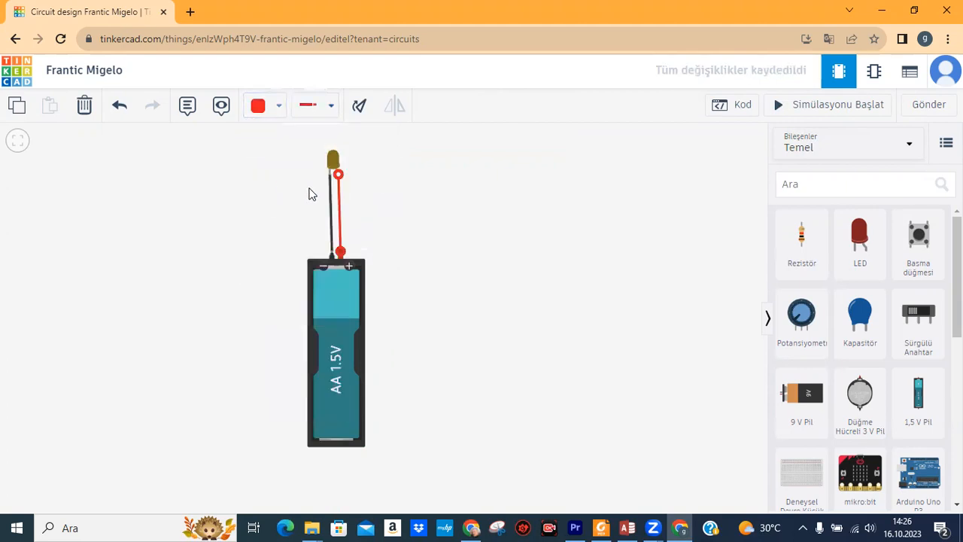
left_click(431, 208)
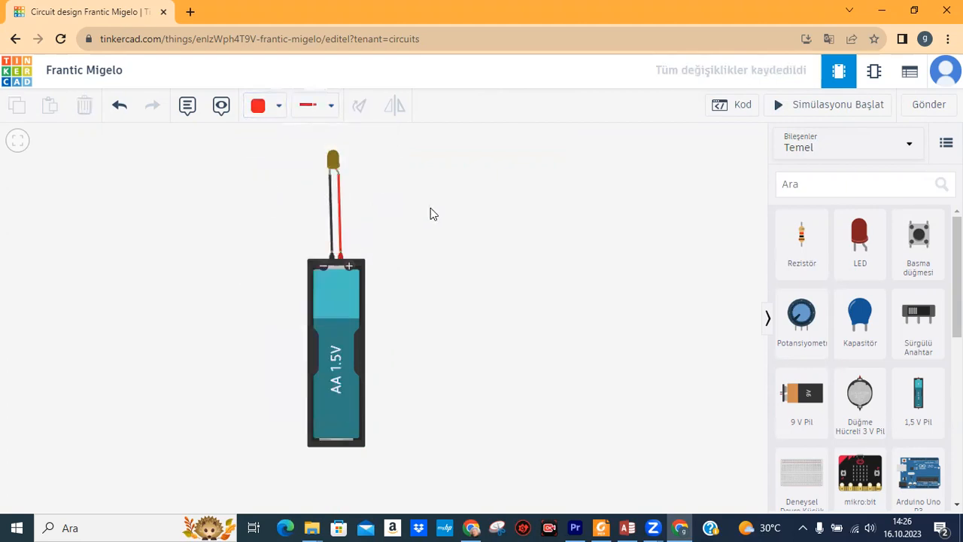
left_click(850, 111)
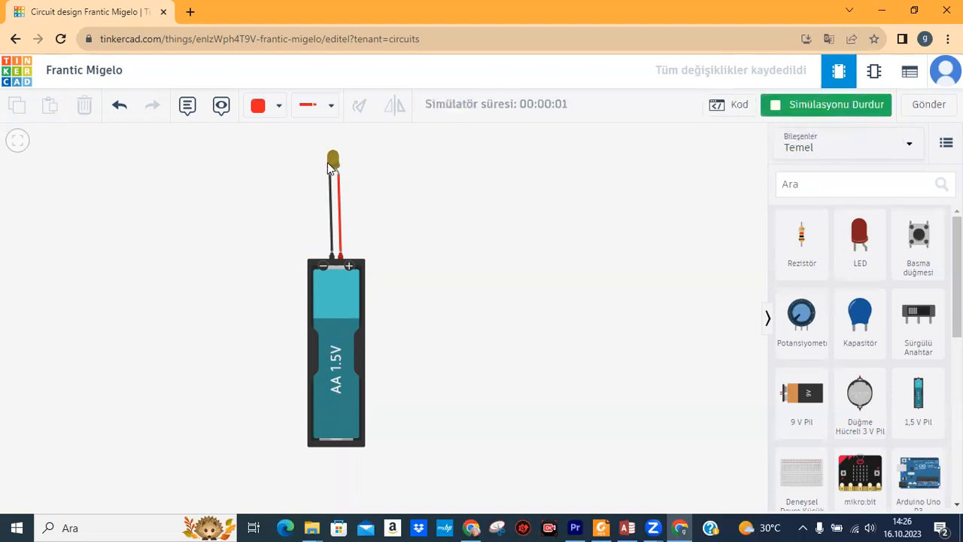
left_click(808, 111)
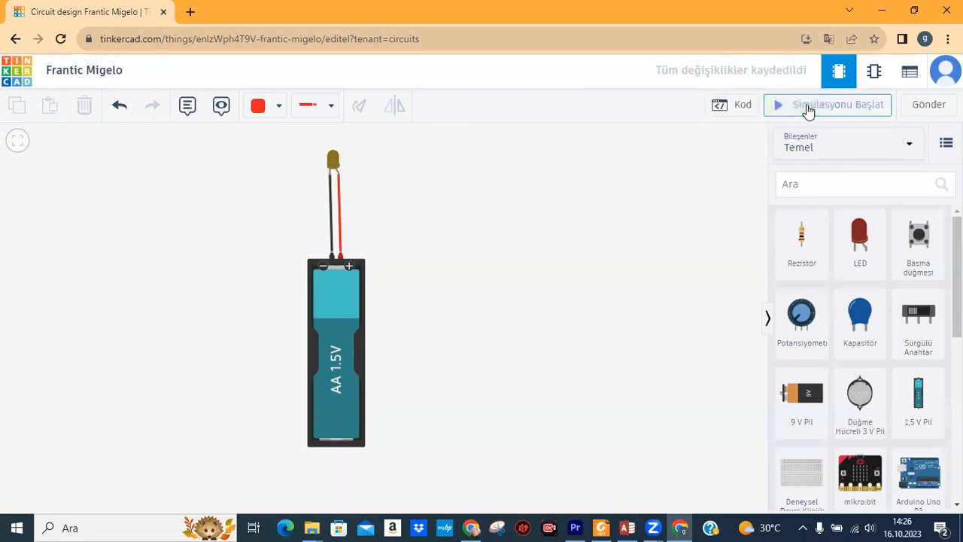
left_click(808, 110)
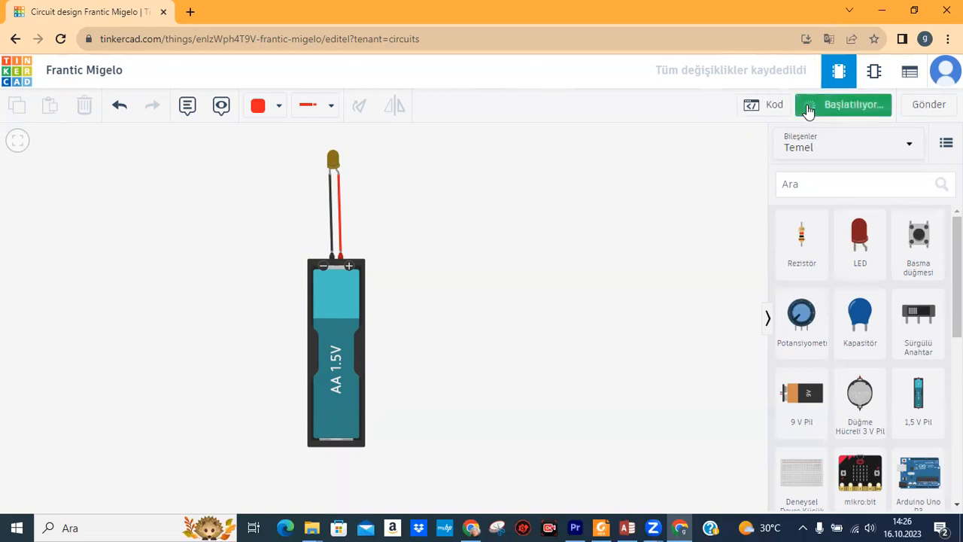
left_click(807, 110)
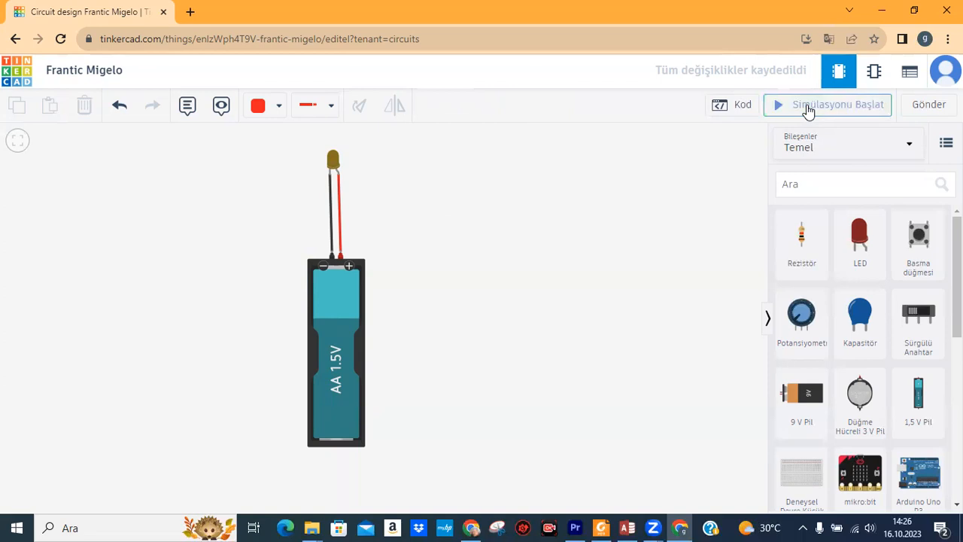
left_click(808, 111)
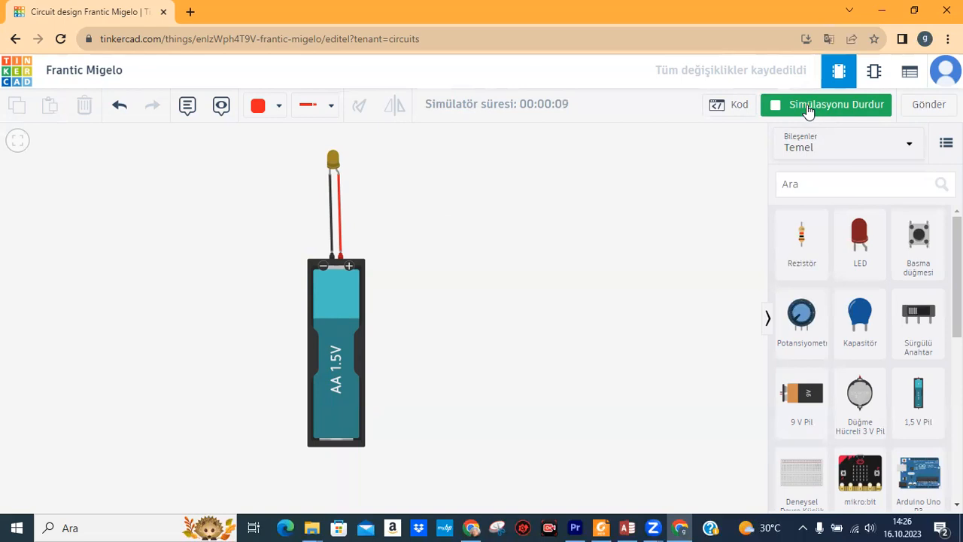
left_click(808, 110)
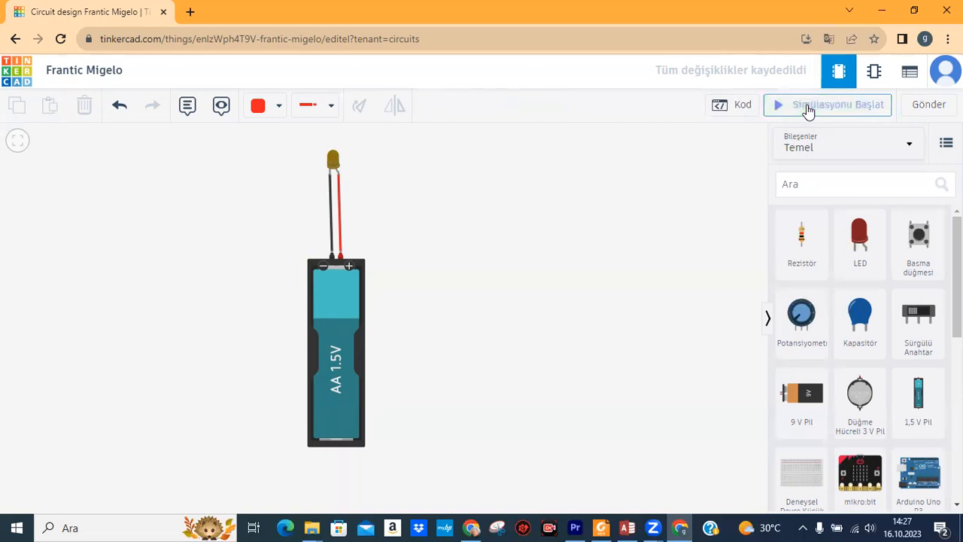
Check the LED's properties, then set the battery's Sayı to '4 pil' for a four-AA pack.
left_click(334, 160)
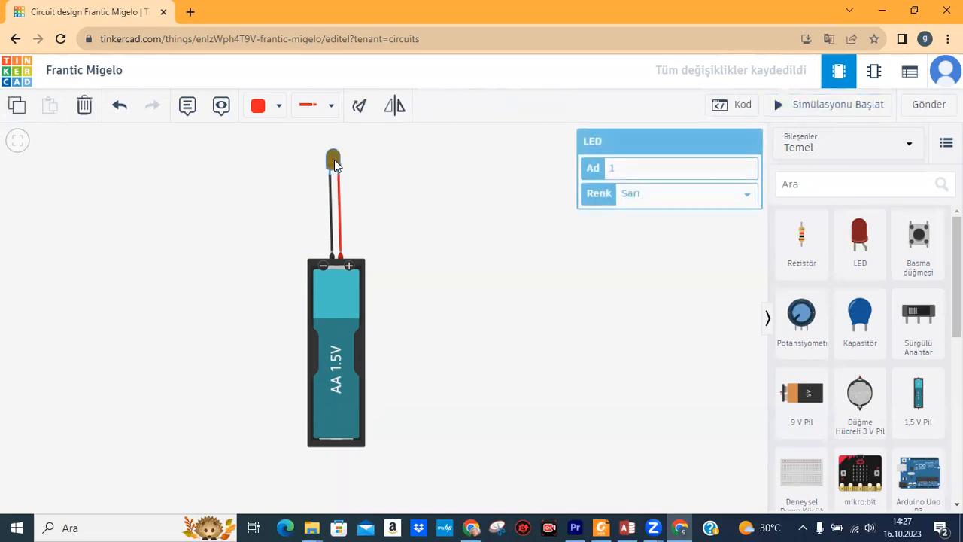
left_click(410, 194)
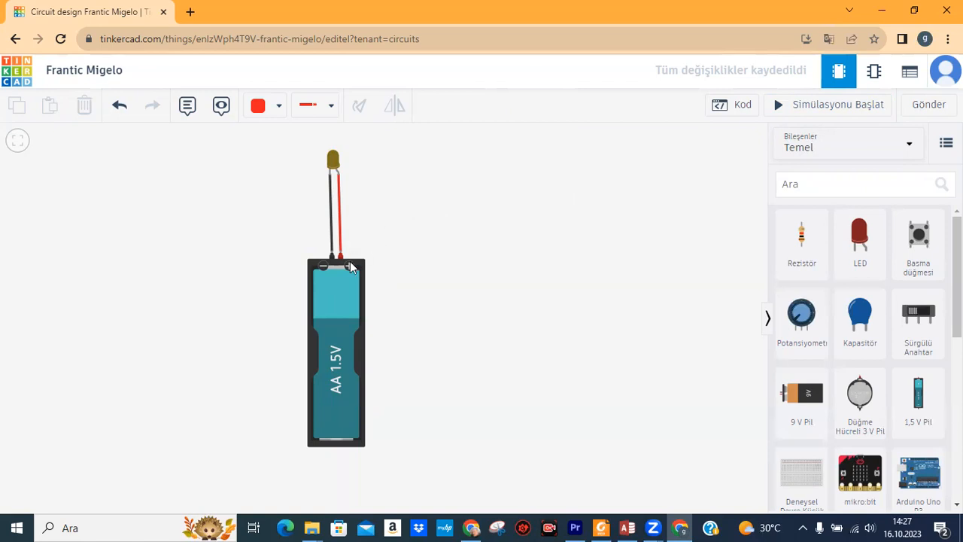
left_click(330, 294)
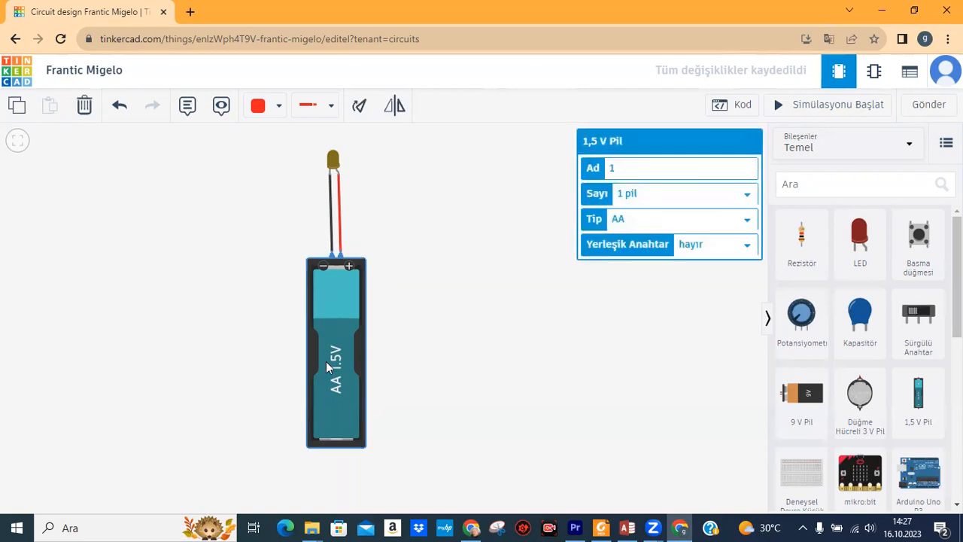
left_click(415, 293)
left_click(336, 303)
left_click(748, 197)
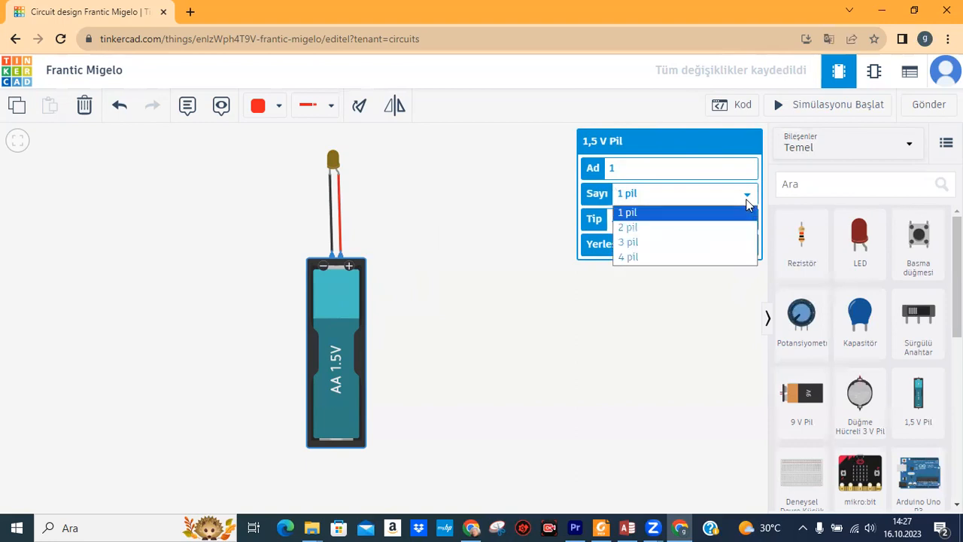
left_click(721, 258)
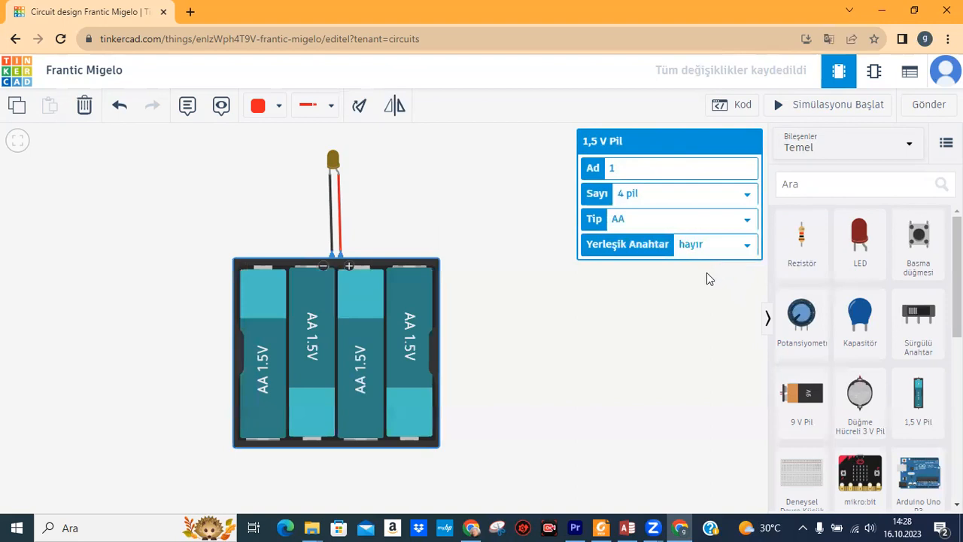
left_click(694, 283)
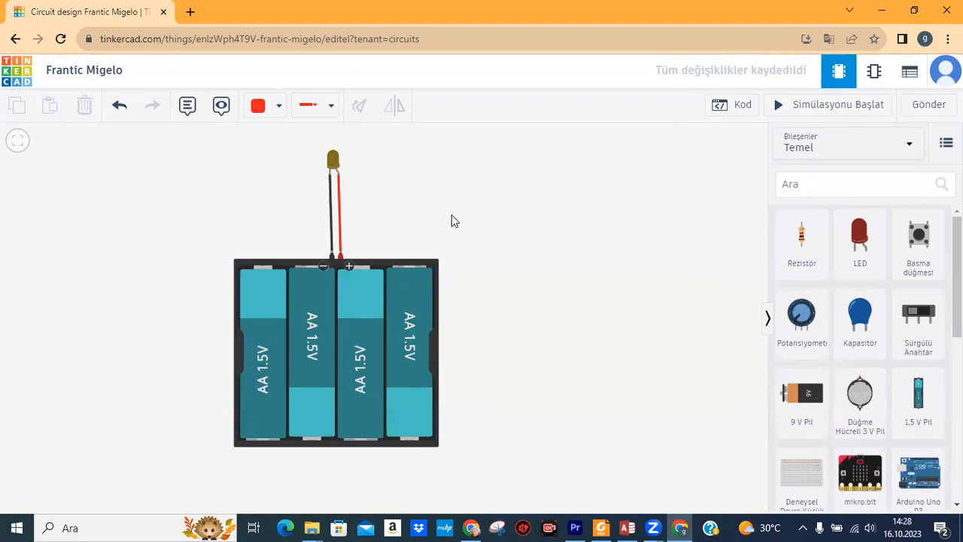
Run the simulation and read the burst LED's overcurrent warning of about 487 mA.
left_click(802, 107)
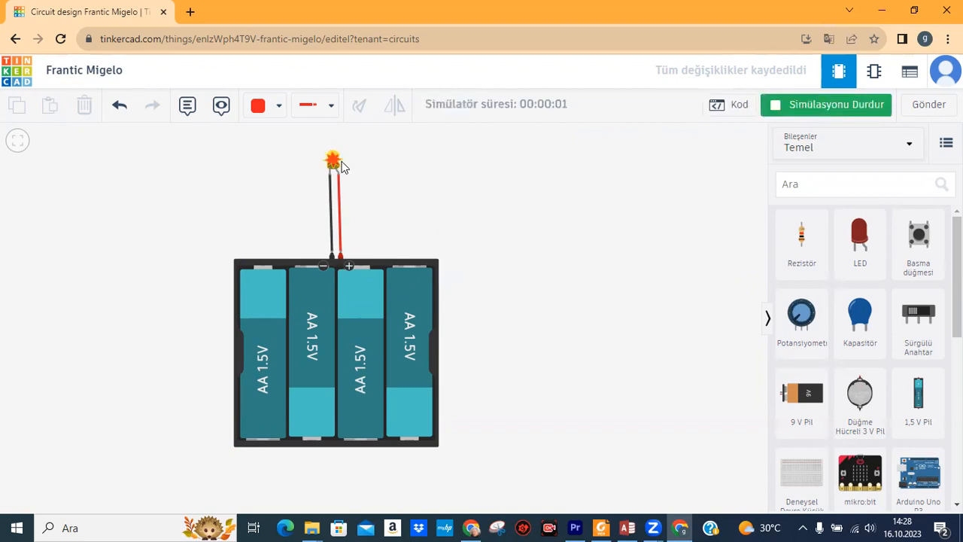
mouse_move(332, 164)
Stop the simulation, delete the black cathode wire, and place a 1 kΩ resistor beside the LED.
left_click(840, 109)
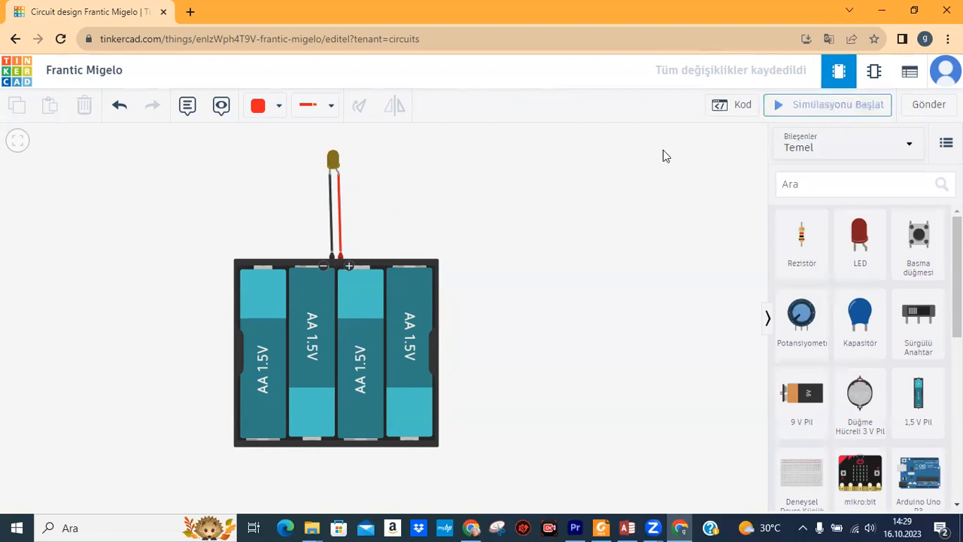
left_click(329, 220)
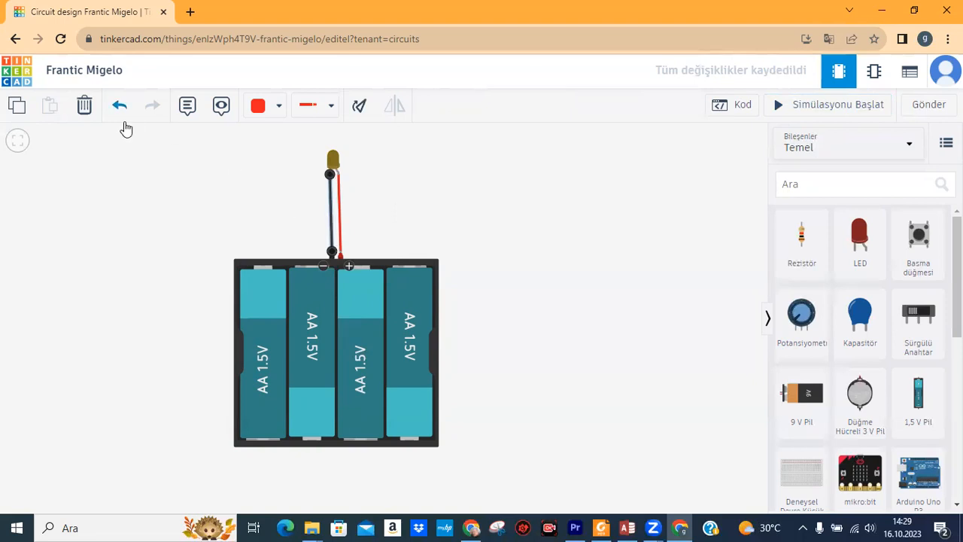
left_click(85, 104)
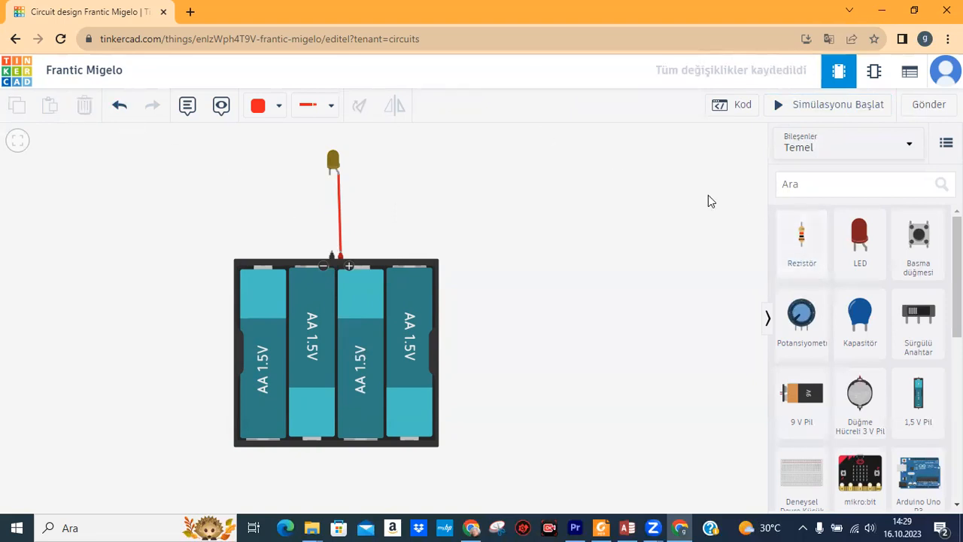
left_click_drag(802, 246, 274, 205)
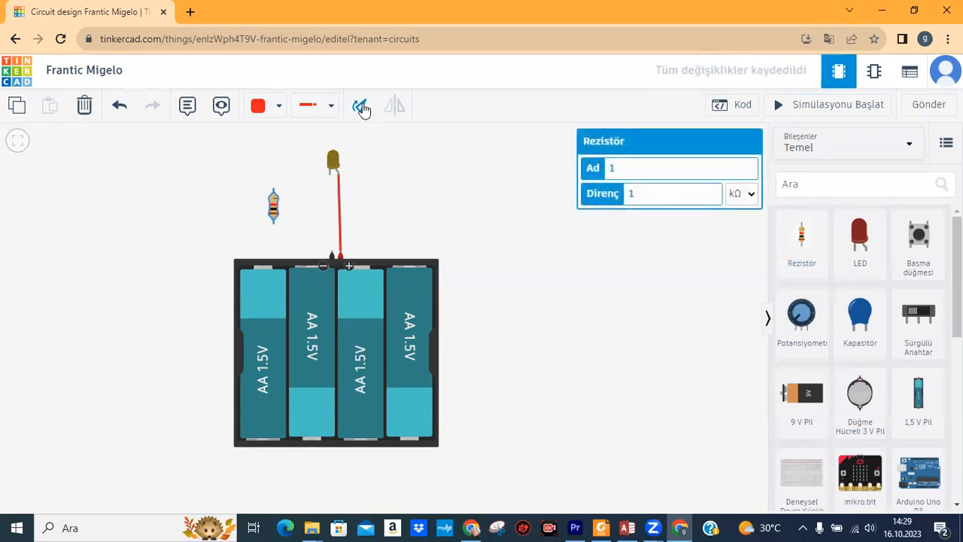
Rotate the resistor three times to lie horizontally left of the LED, leaving it at 1 kΩ.
left_click(362, 110)
left_click(362, 110)
left_click(362, 110)
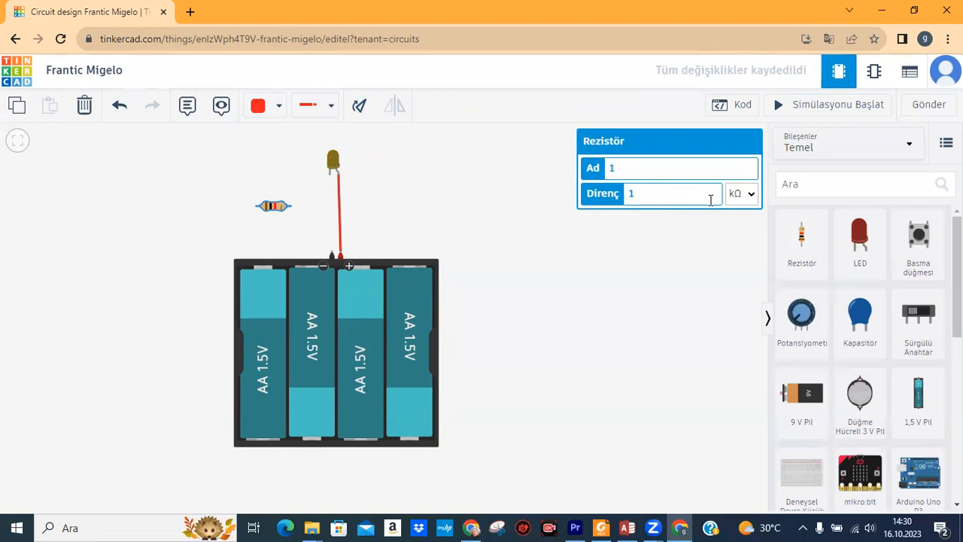
left_click(754, 193)
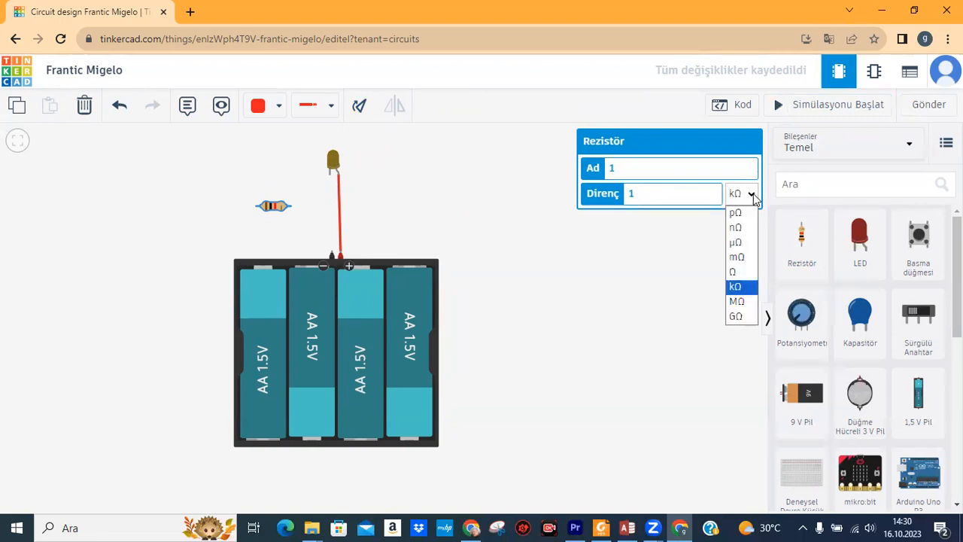
left_click(754, 194)
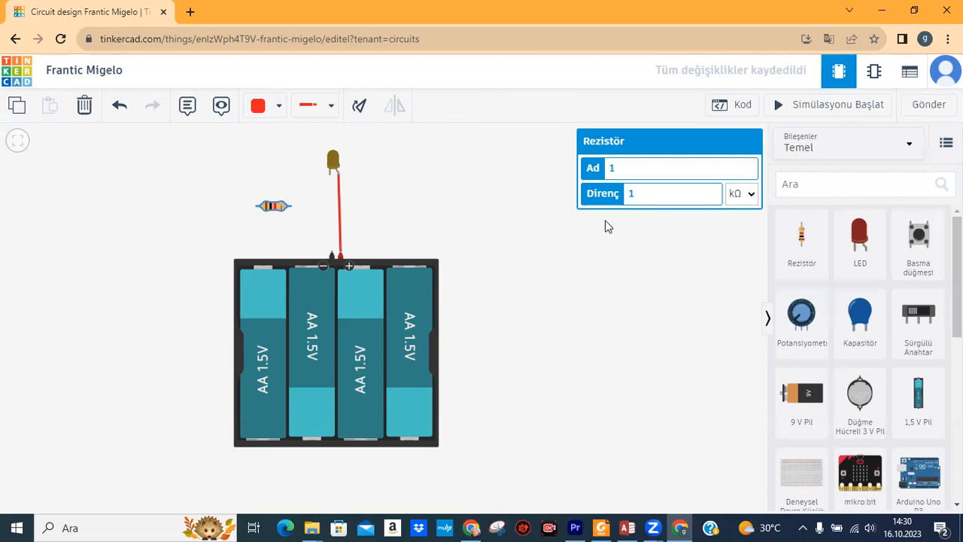
Wire resistor Terminal 2 to the LED cathode in black (Siyah) and Terminal 1 to the battery's minus.
left_click(524, 239)
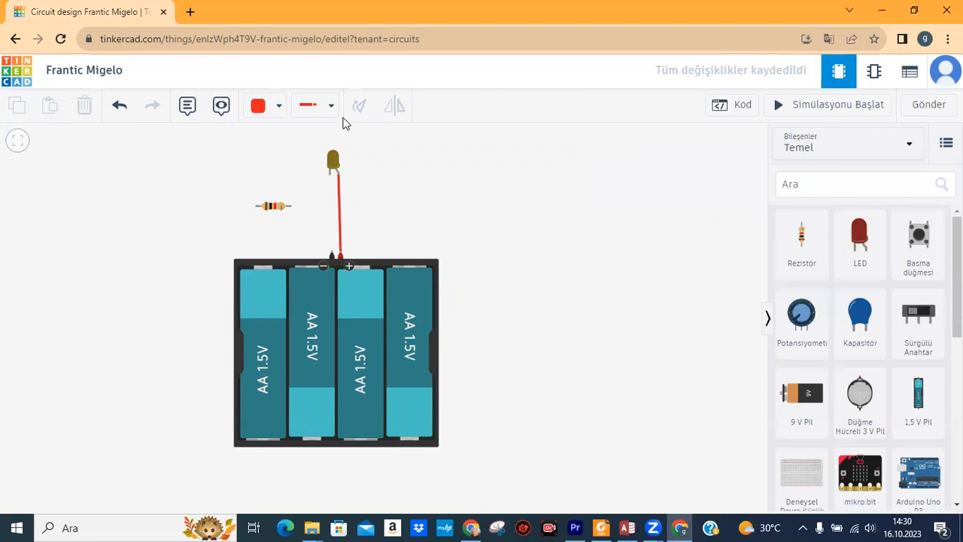
left_click(293, 208)
left_click(329, 175)
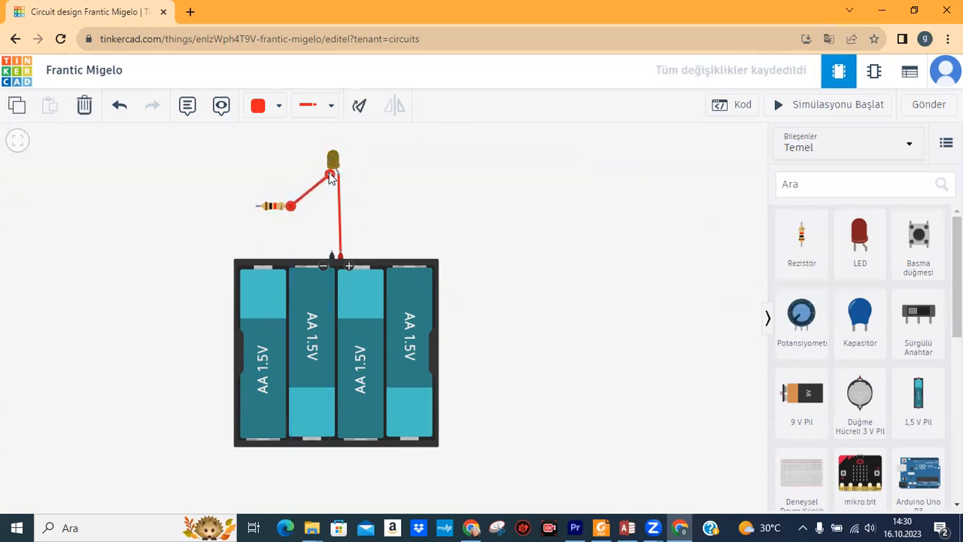
left_click(278, 107)
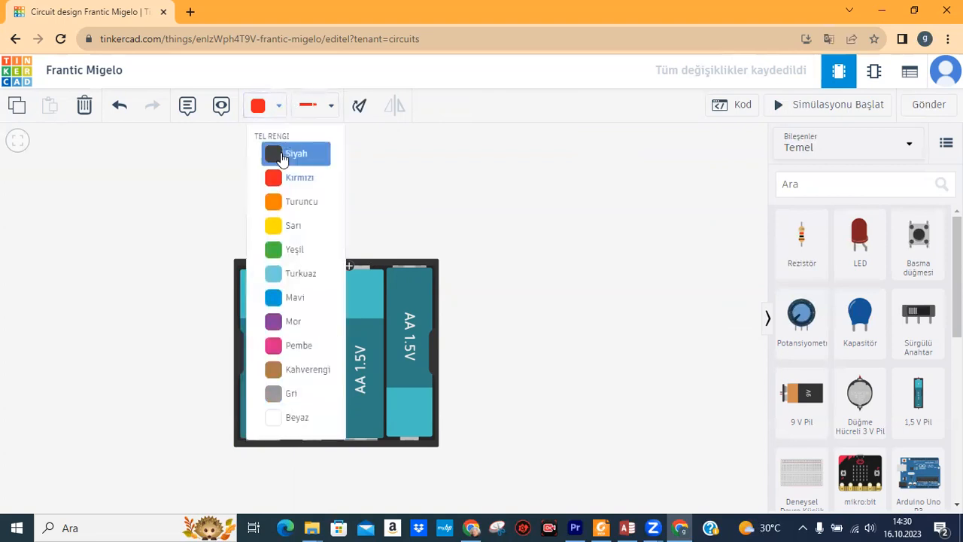
left_click(280, 153)
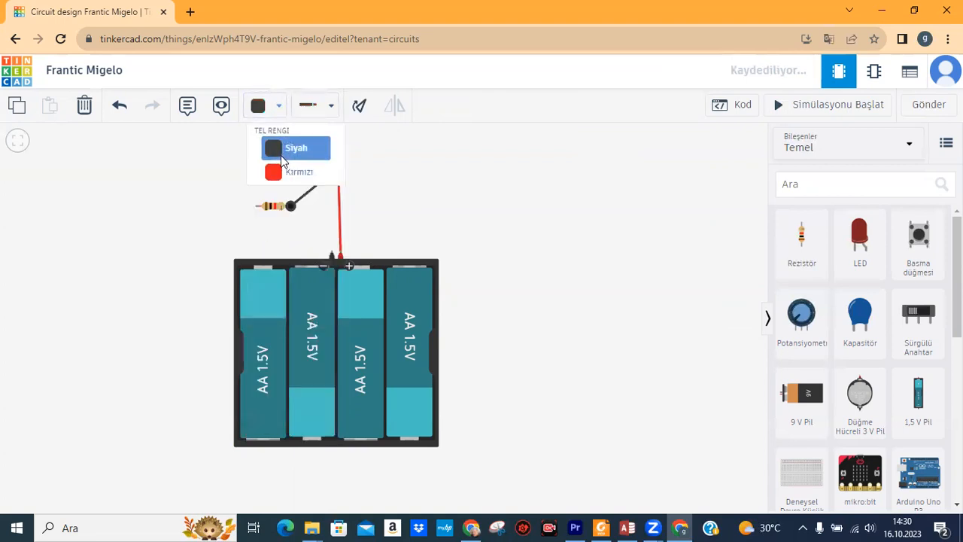
left_click(258, 205)
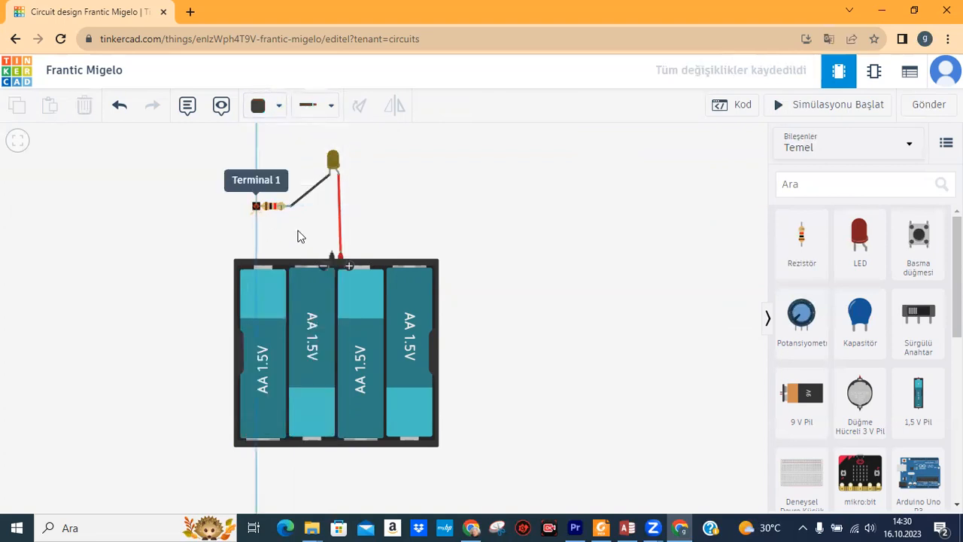
left_click(332, 254)
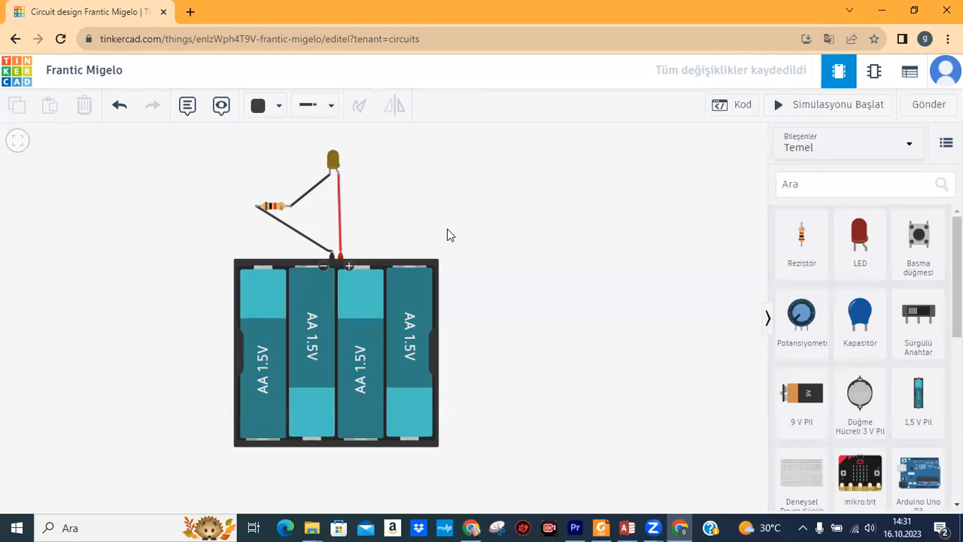
Start the simulation and inspect the LED and the 1 kΩ resistor's unit choices.
left_click(818, 117)
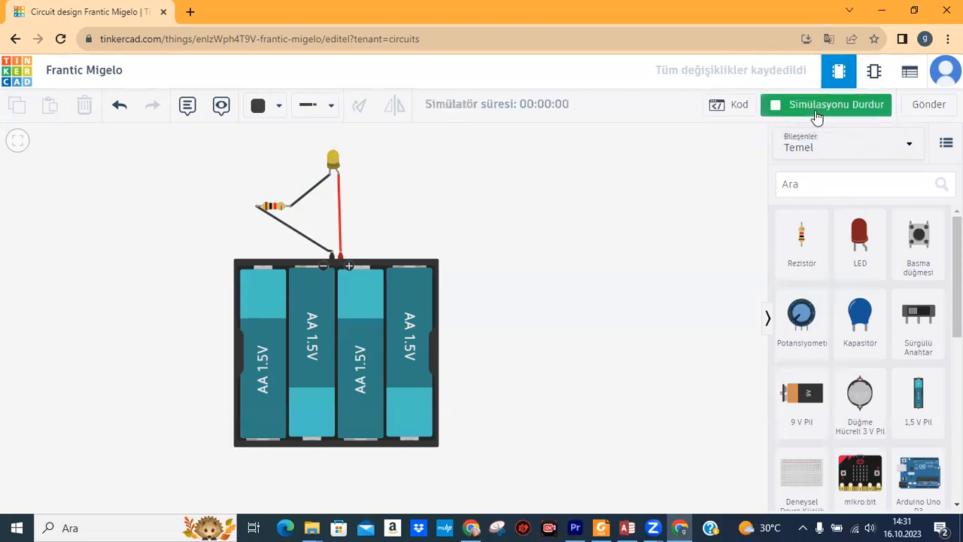
left_click(332, 167)
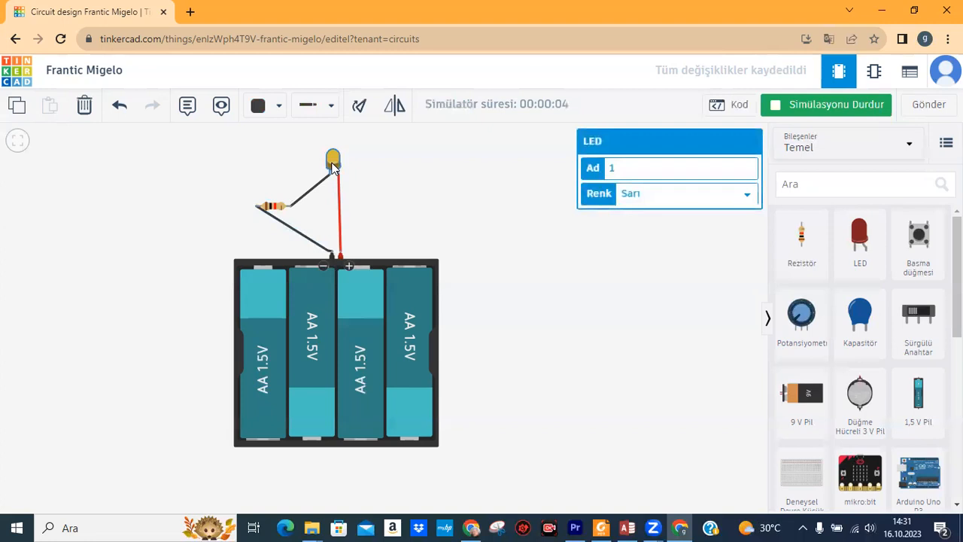
left_click(394, 161)
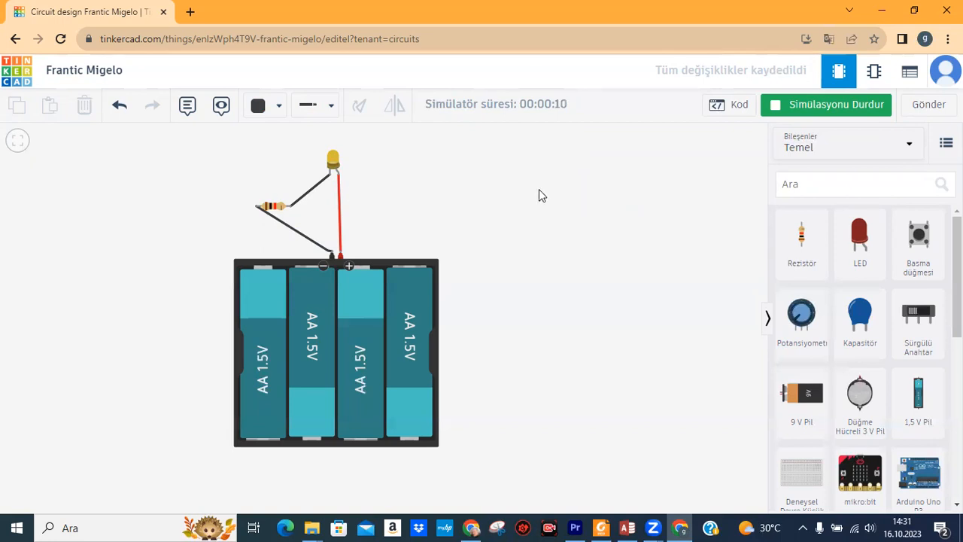
left_click(273, 206)
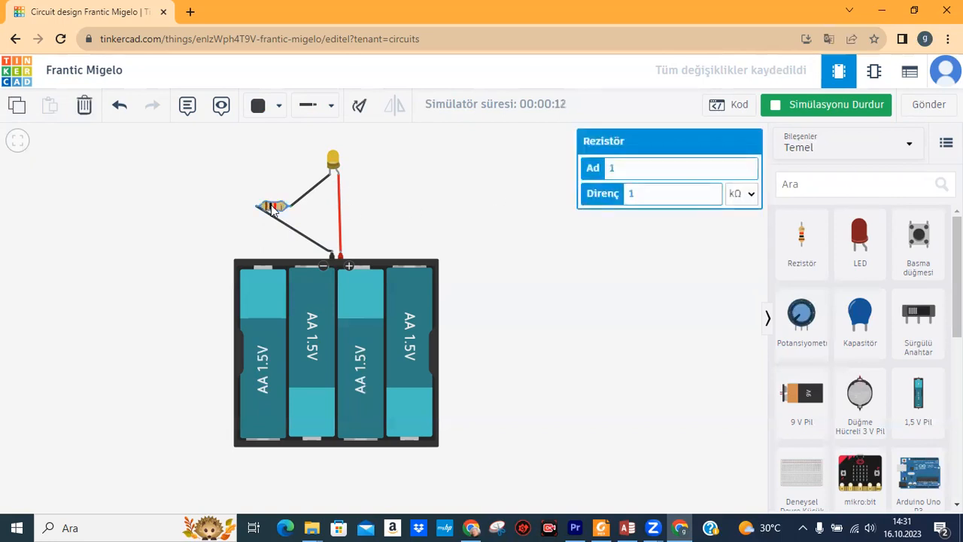
left_click(755, 196)
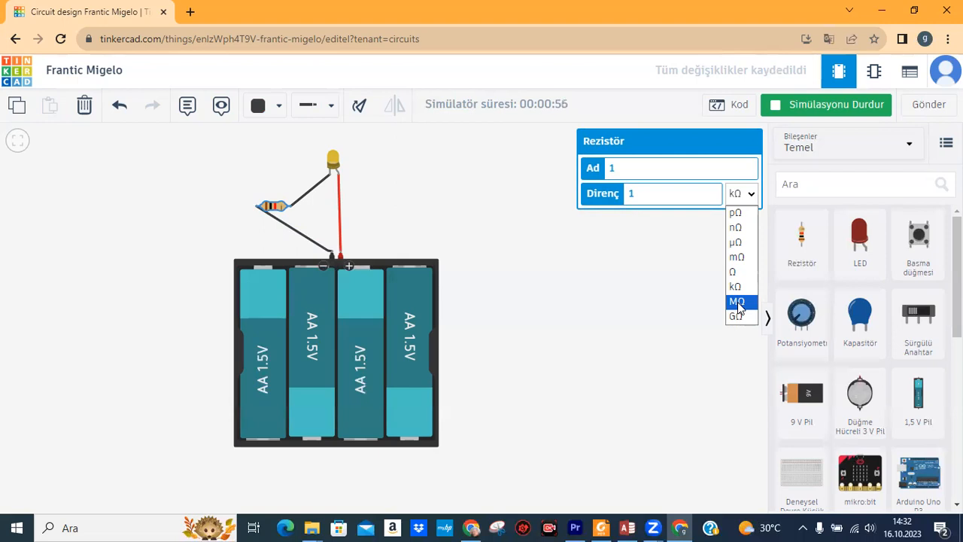
Change the resistor to 10 kΩ by appending 0 to its value, after briefly trying MΩ.
left_click(738, 303)
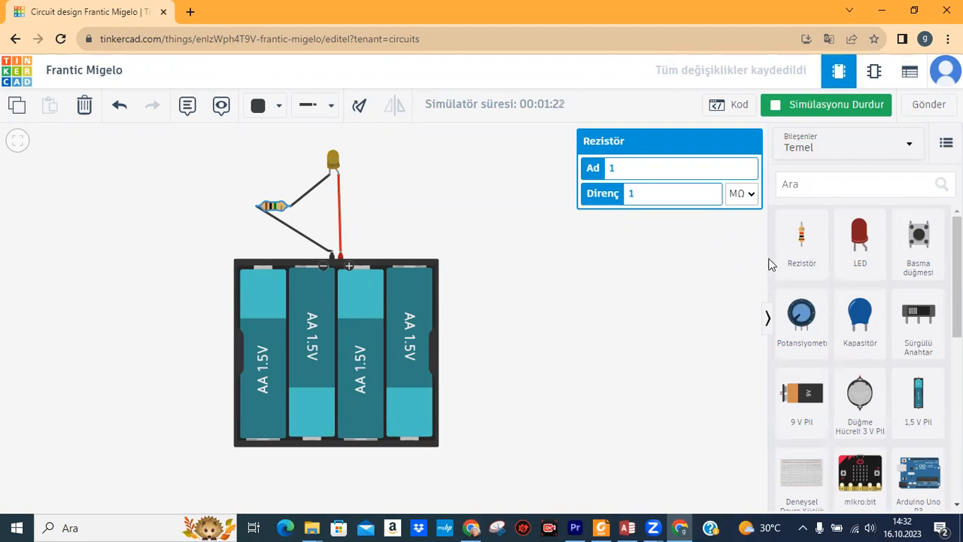
left_click(754, 194)
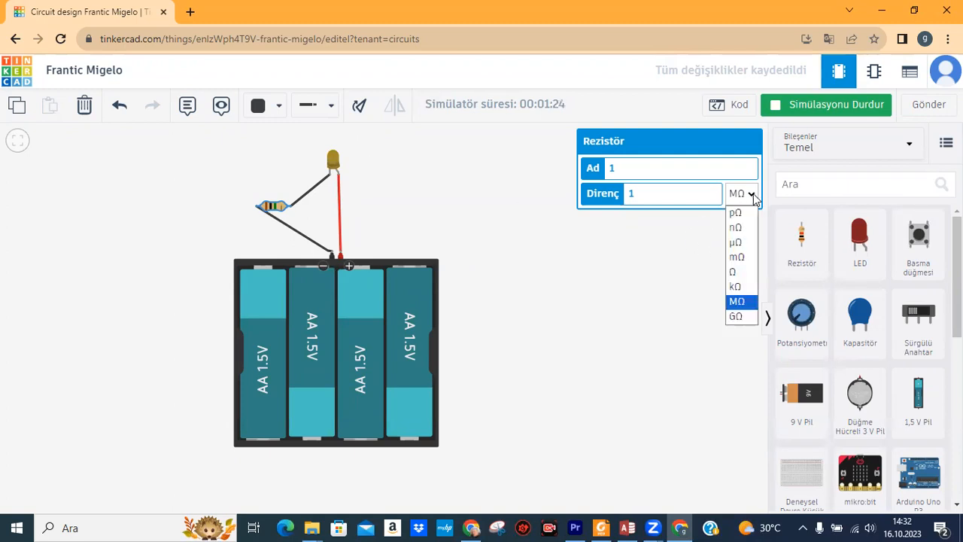
left_click(735, 287)
left_click(646, 195)
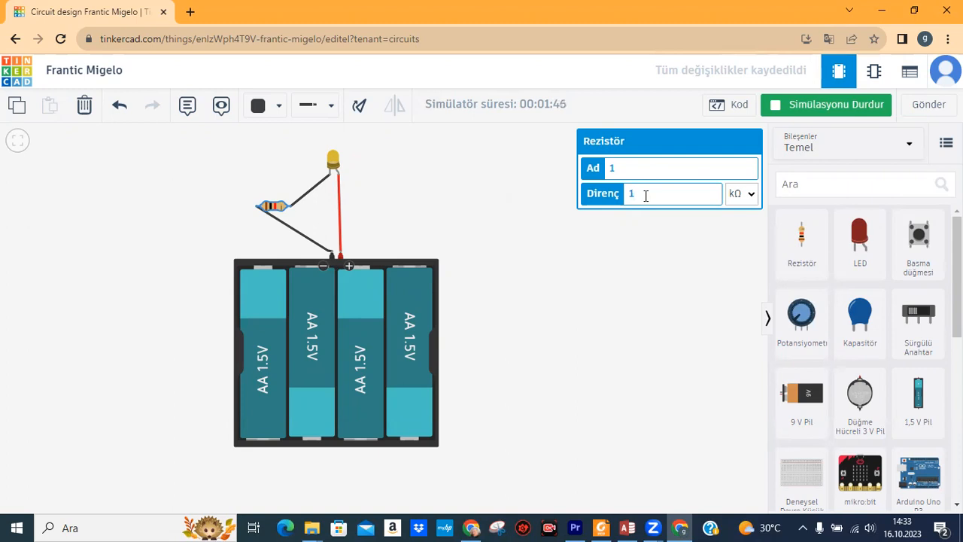
type("0")
left_click(708, 239)
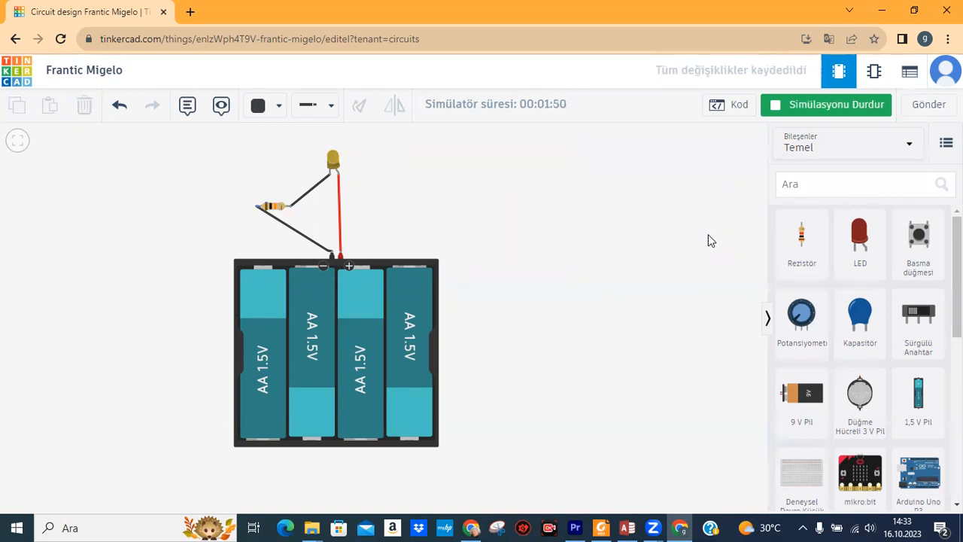
Restart the simulation with the 10 kΩ resistor, then stop it again.
left_click(819, 107)
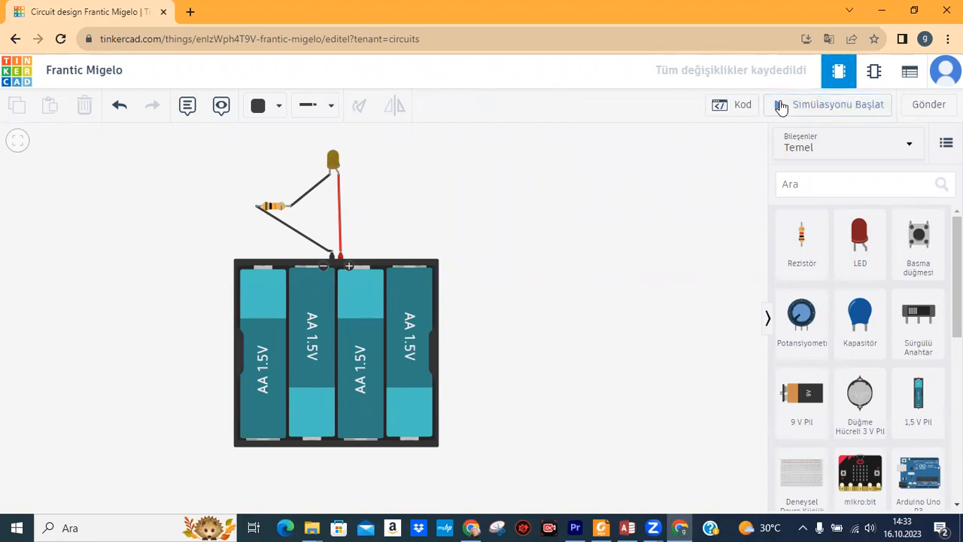
left_click(805, 108)
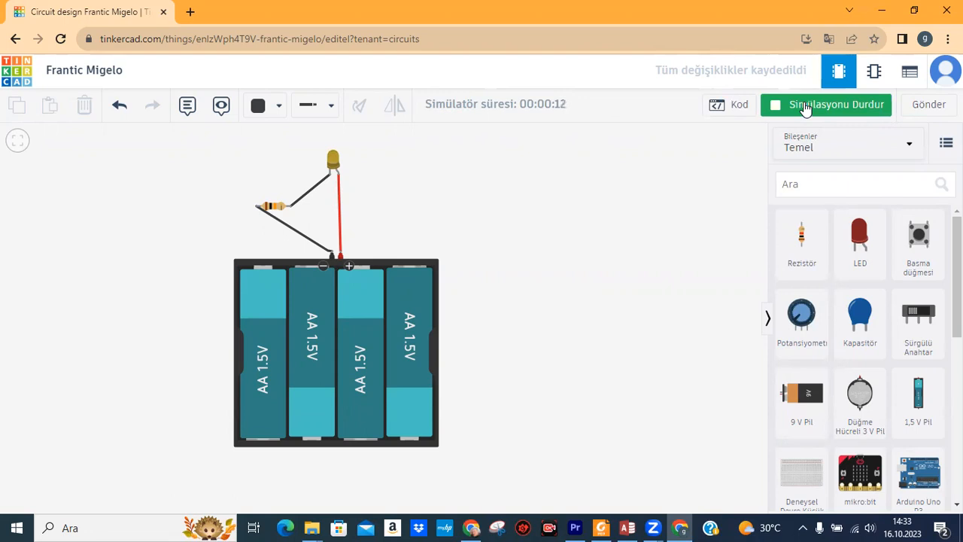
left_click(804, 108)
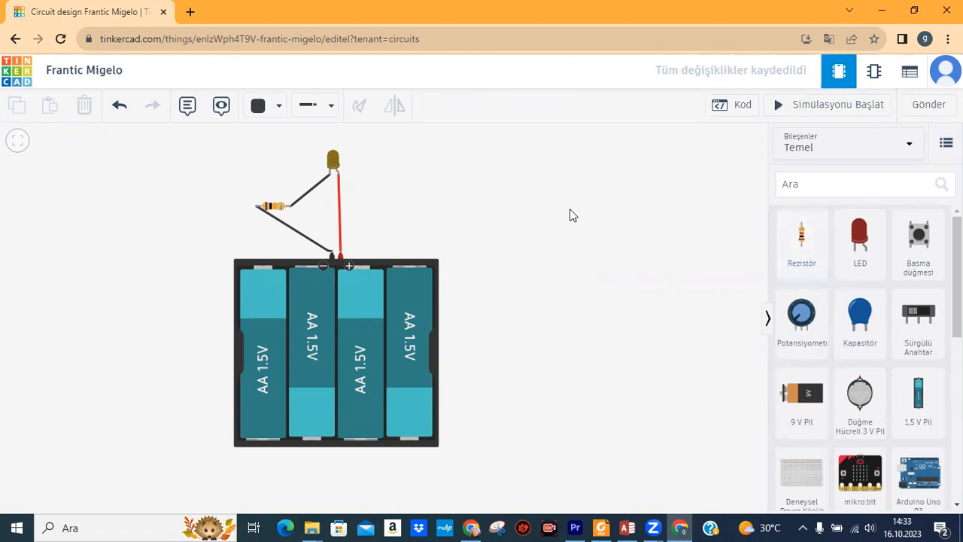
Switch the resistor's unit to mΩ for 10 mΩ and rerun the simulation.
left_click(273, 205)
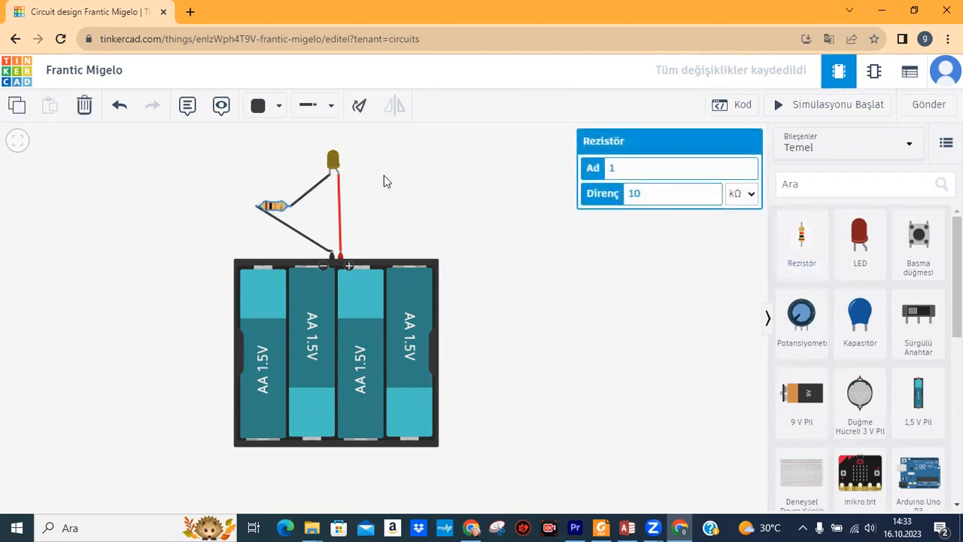
left_click(749, 193)
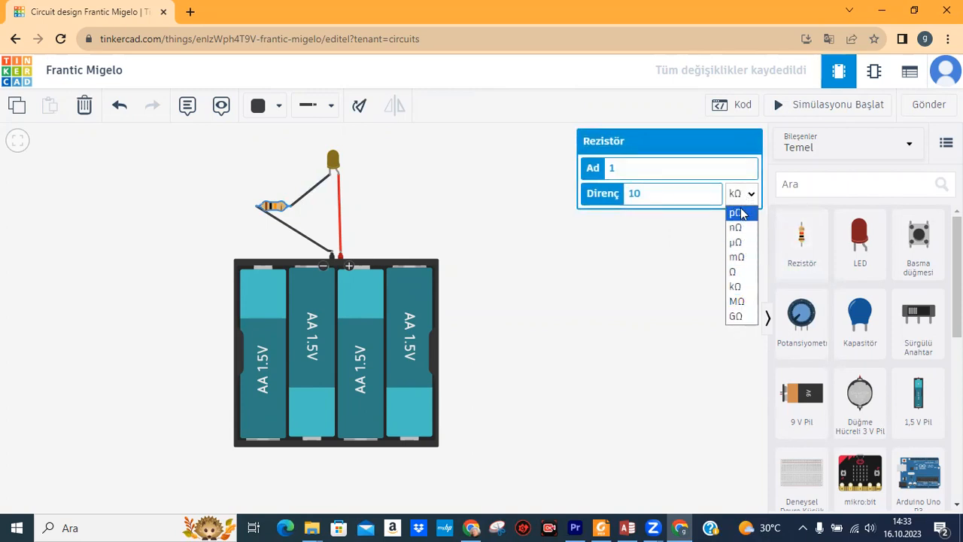
left_click(736, 259)
left_click(810, 104)
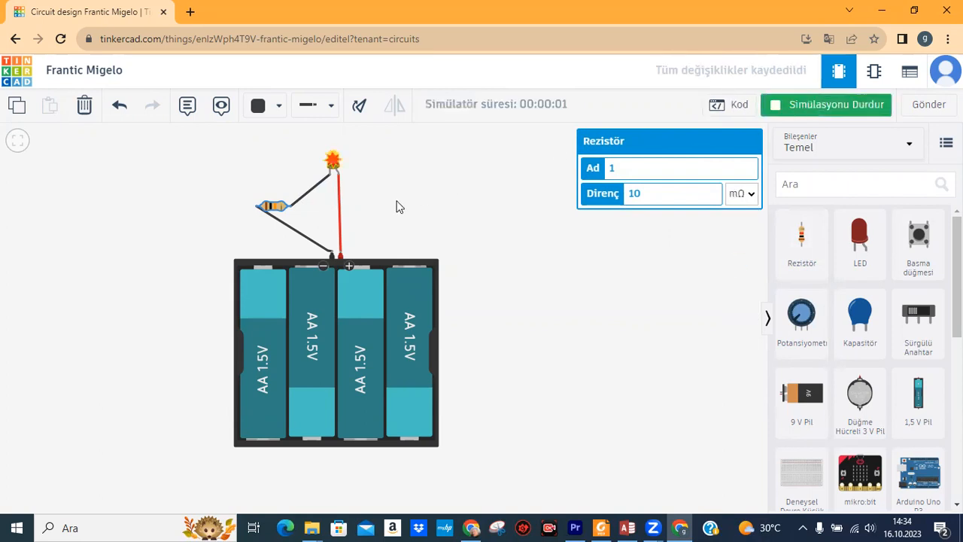
Check the LED's burst warning of 486 mA against 20 mA maximum, then stop the simulation.
mouse_move(334, 164)
mouse_move(336, 164)
left_click(707, 280)
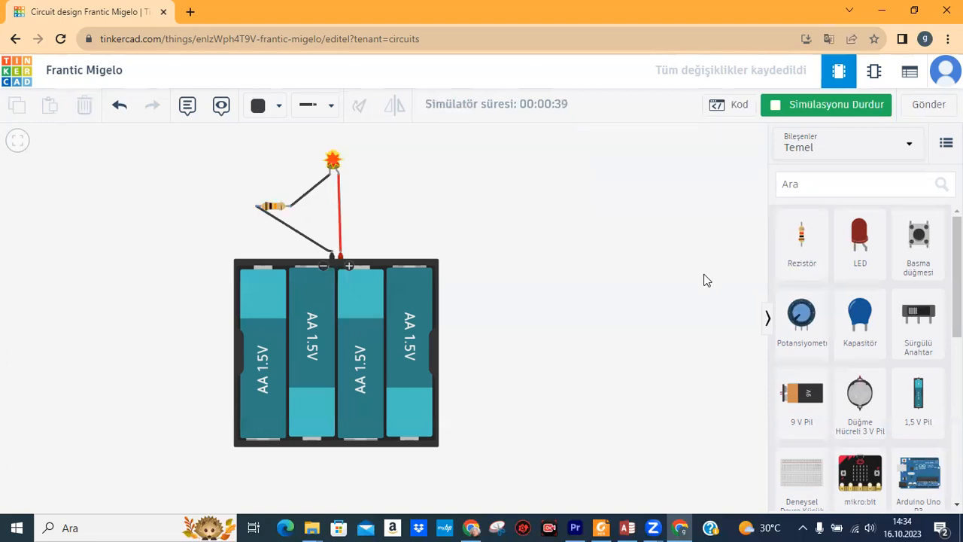
left_click(815, 109)
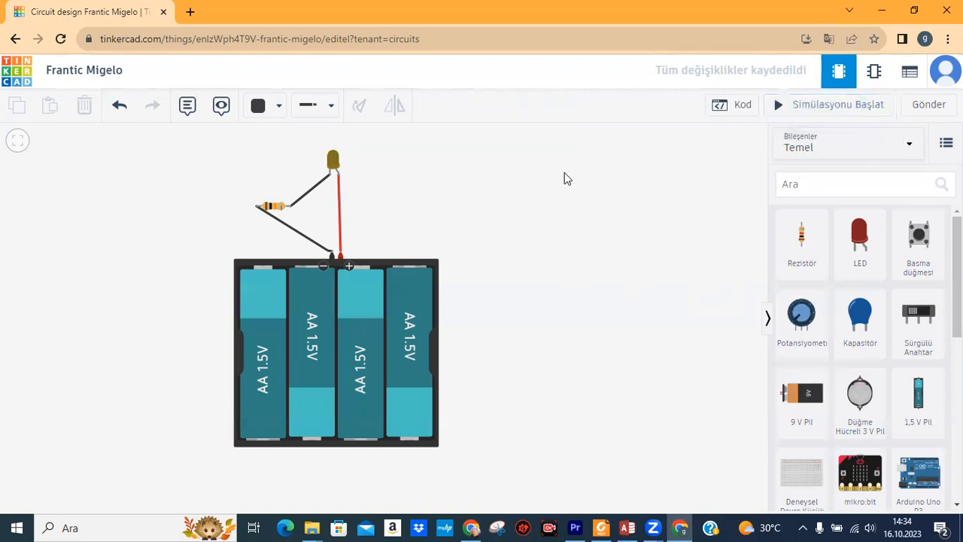